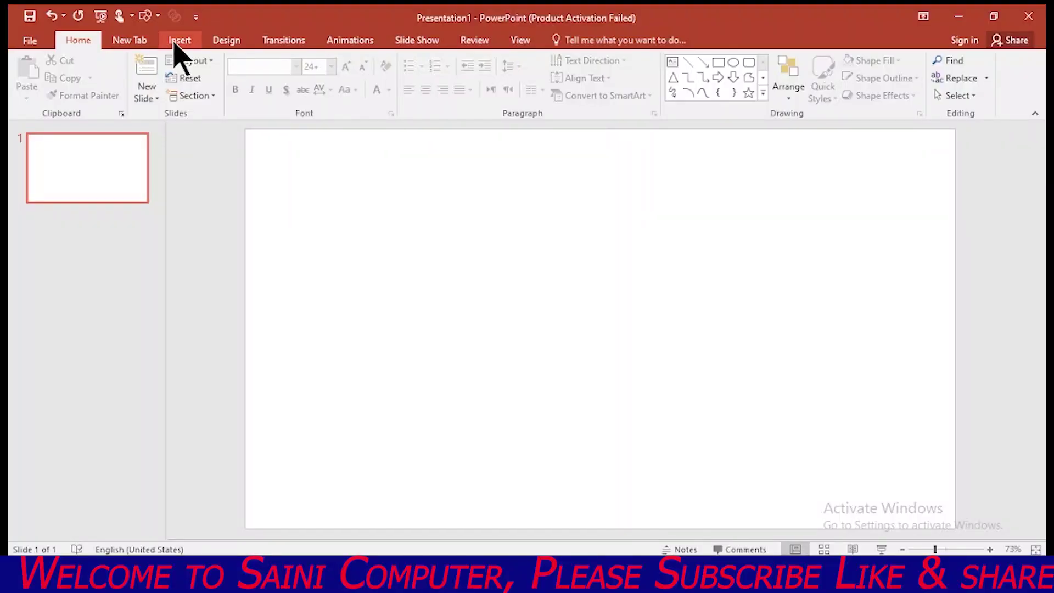
Draw a Flowchart: Delay shape, rotate it 90° left so its curve faces up, and reposition it.
click(180, 41)
click(269, 99)
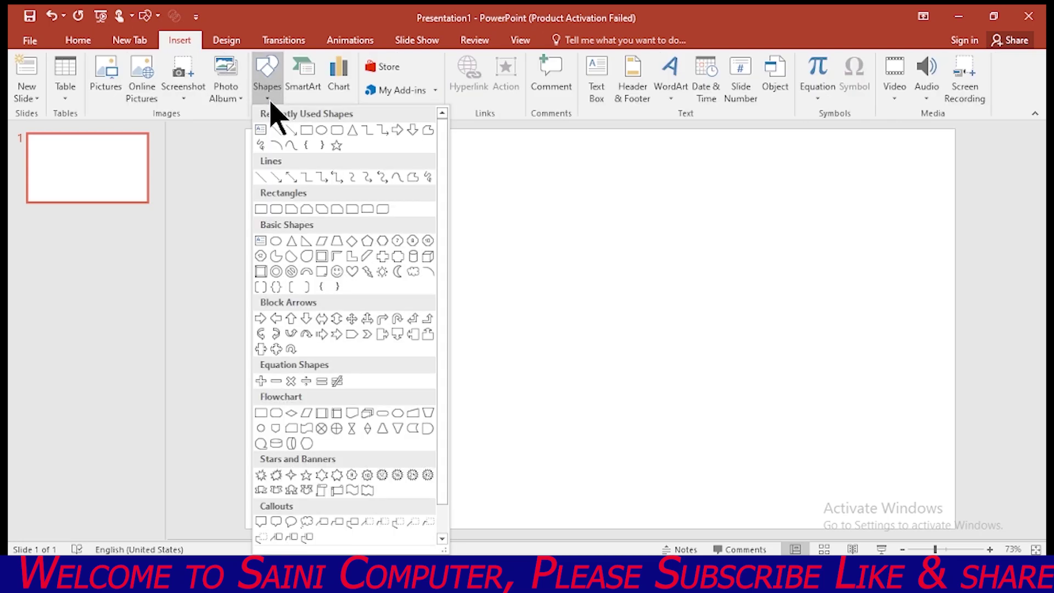
click(428, 428)
drag(436, 261, 548, 372)
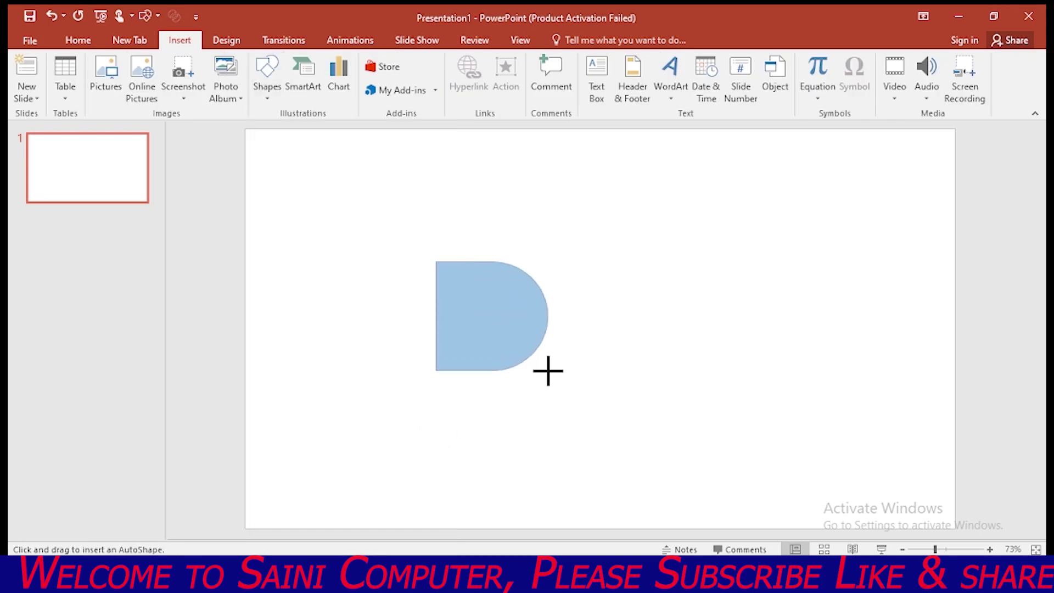
drag(548, 371, 569, 352)
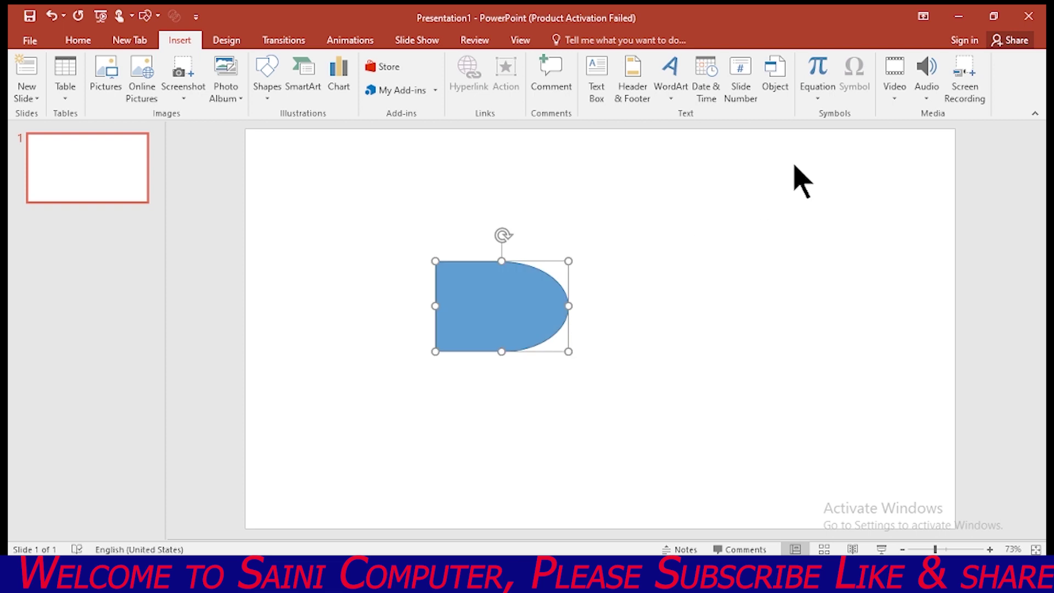
click(797, 96)
click(807, 133)
drag(506, 315, 602, 291)
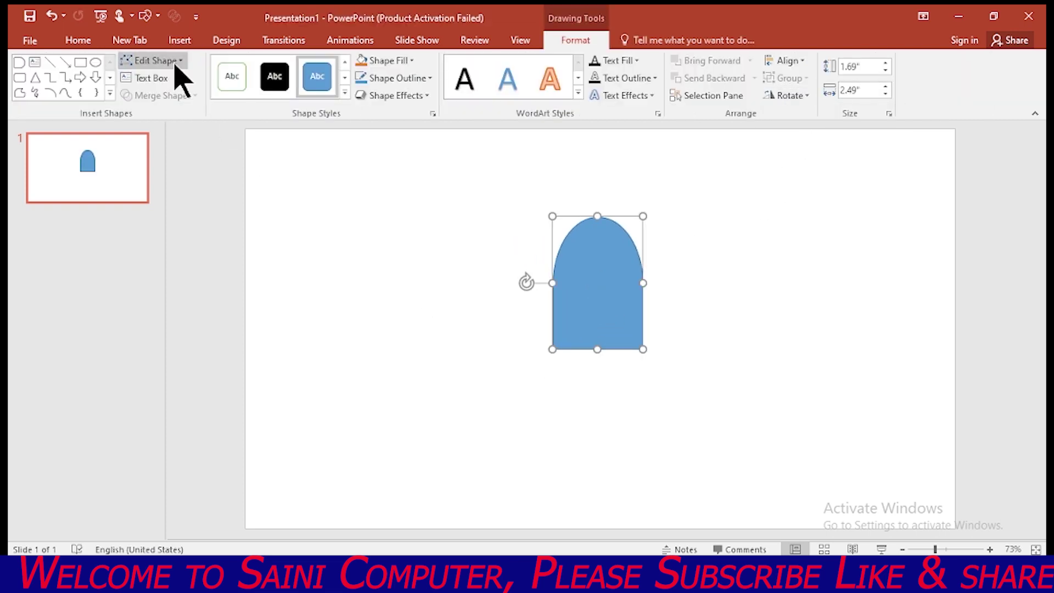
Draw a rectangle aligned under the arch to extend it into a pillar stem.
click(82, 63)
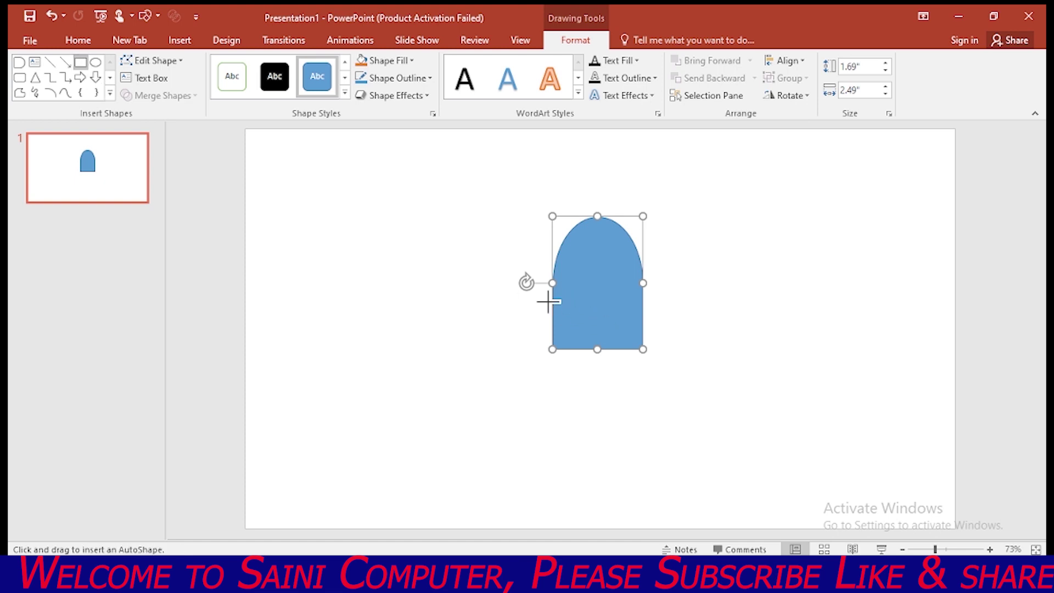
drag(553, 302, 645, 402)
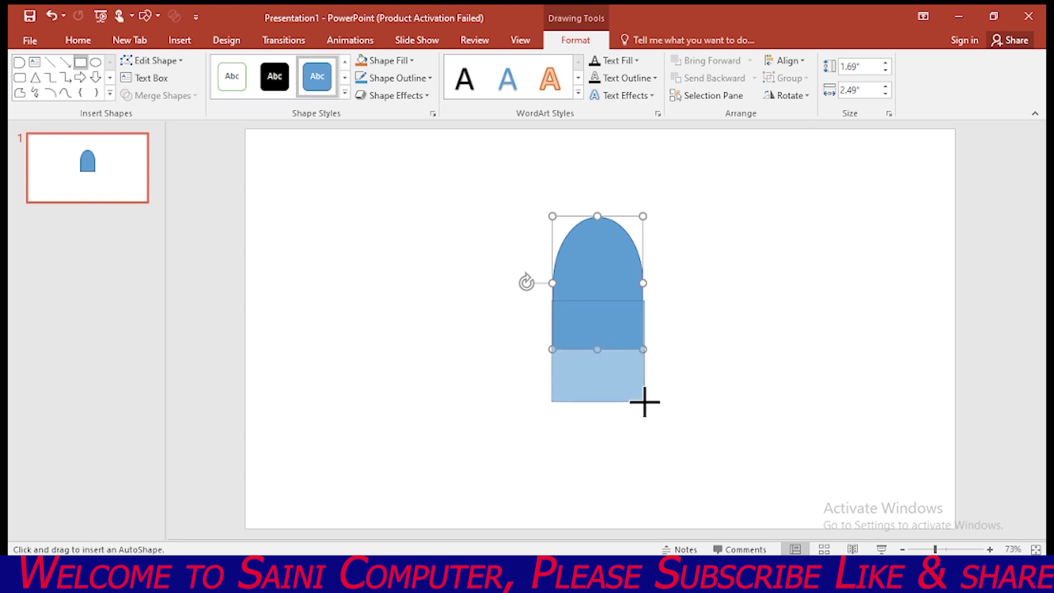
mouse_move(553, 348)
mouse_down()
mouse_move(605, 358)
mouse_move(605, 342)
mouse_up()
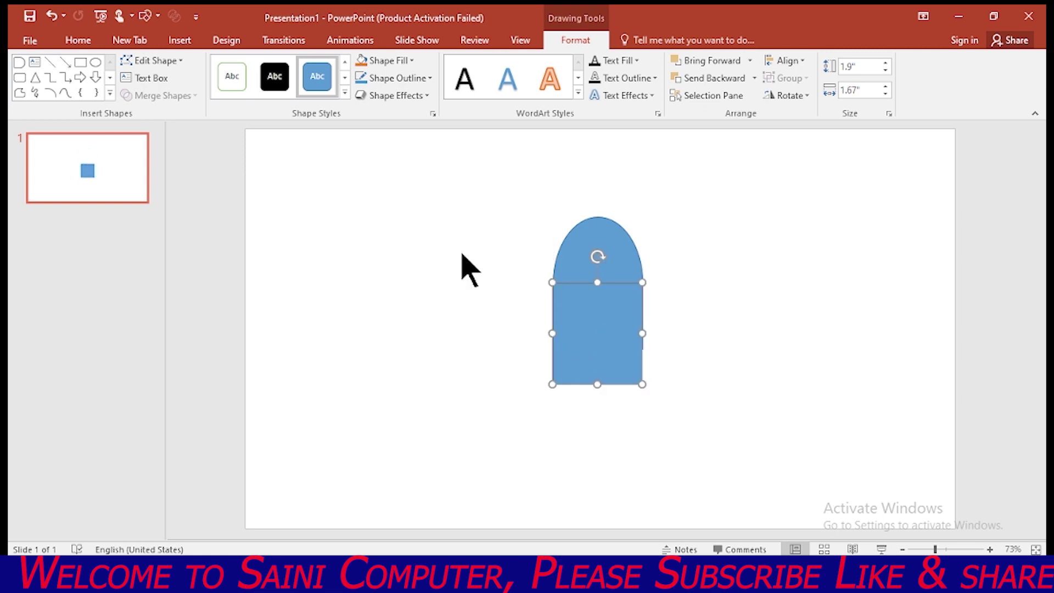
click(108, 95)
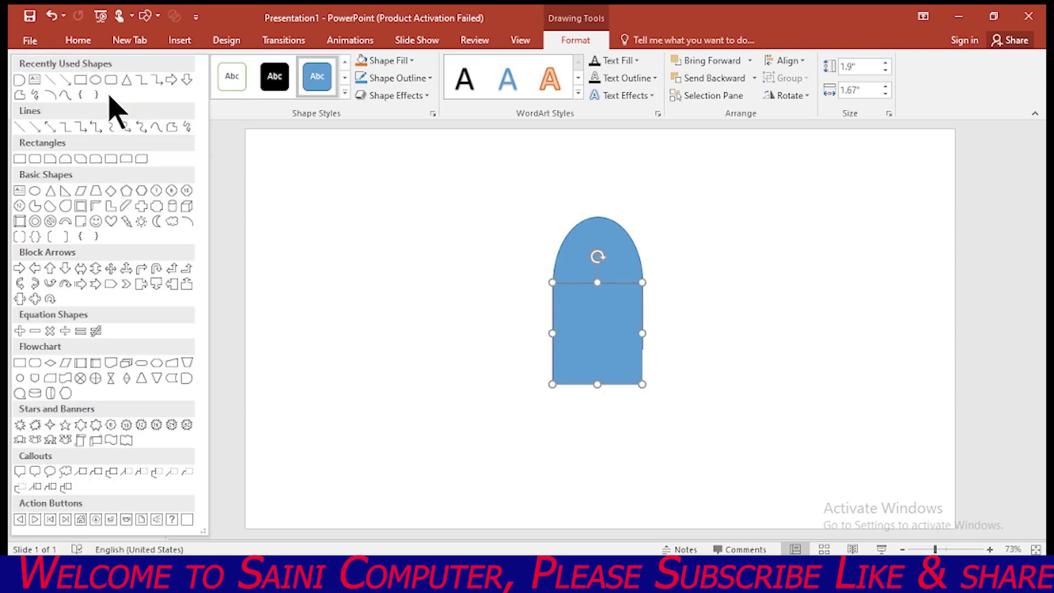
Draw a rounded rectangle bar under the pillar with fully rounded ends, 0.74 inches tall.
click(37, 159)
mouse_move(514, 380)
mouse_down()
mouse_move(579, 419)
mouse_move(852, 437)
mouse_up()
mouse_move(525, 383)
mouse_down()
mouse_move(547, 428)
mouse_move(577, 424)
mouse_up()
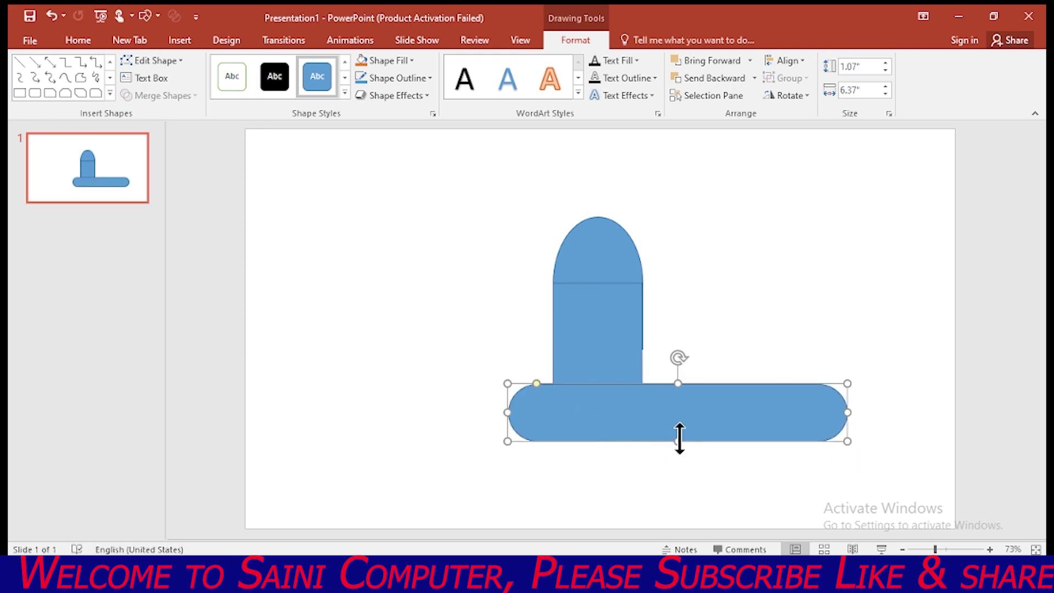
drag(679, 439, 677, 423)
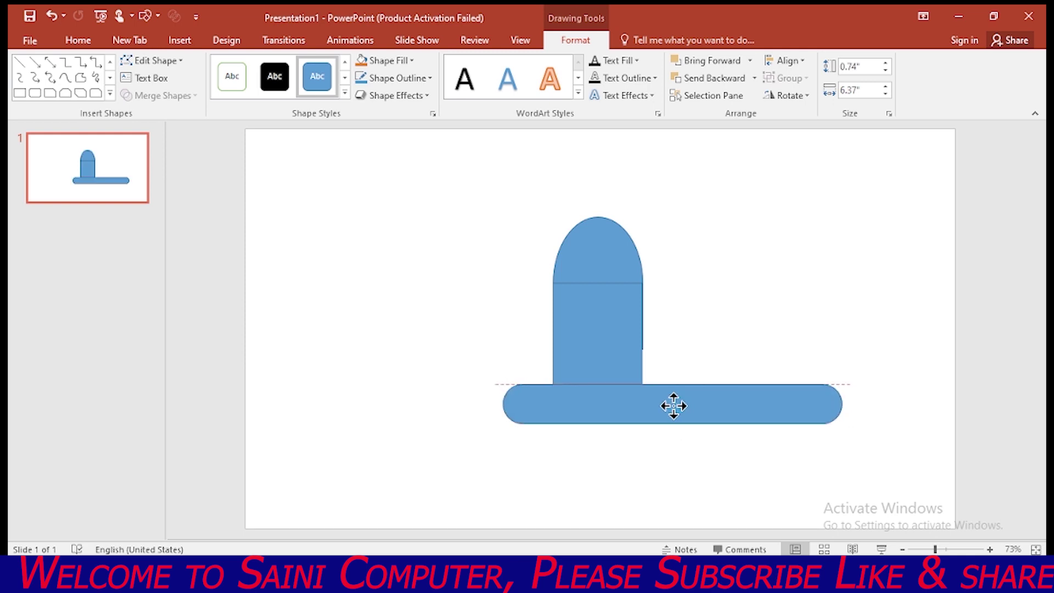
drag(674, 405, 670, 406)
Trim the arch's right side slightly and draw another Delay D shape below the bar.
click(632, 304)
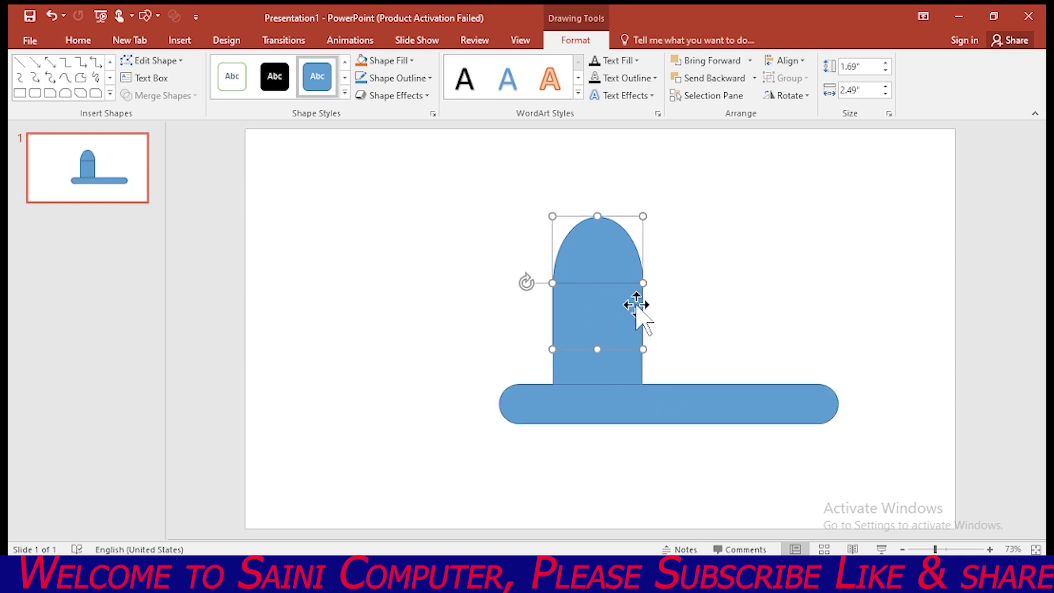
drag(643, 281, 642, 281)
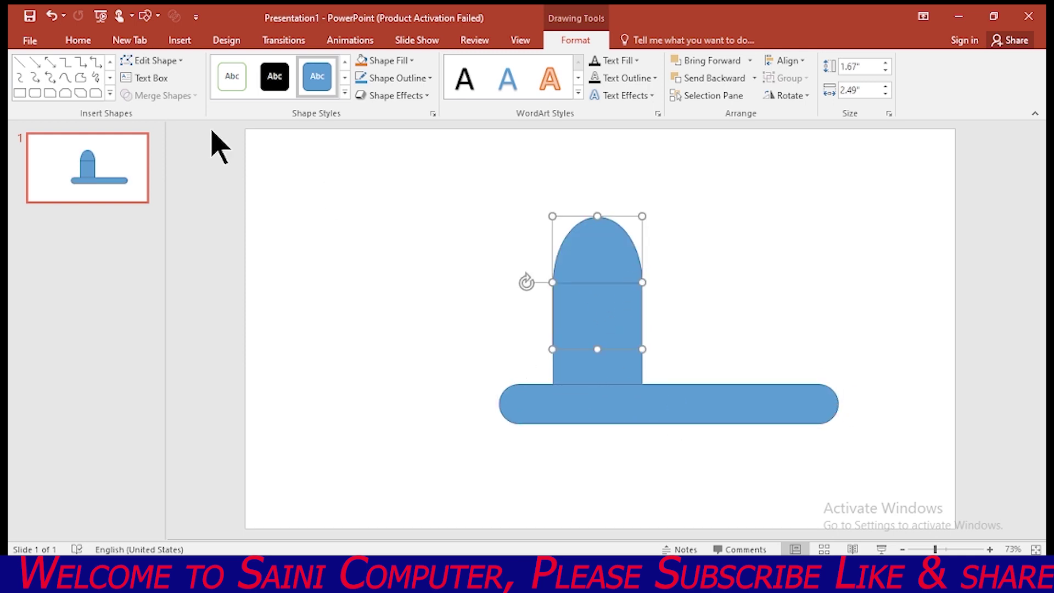
click(110, 93)
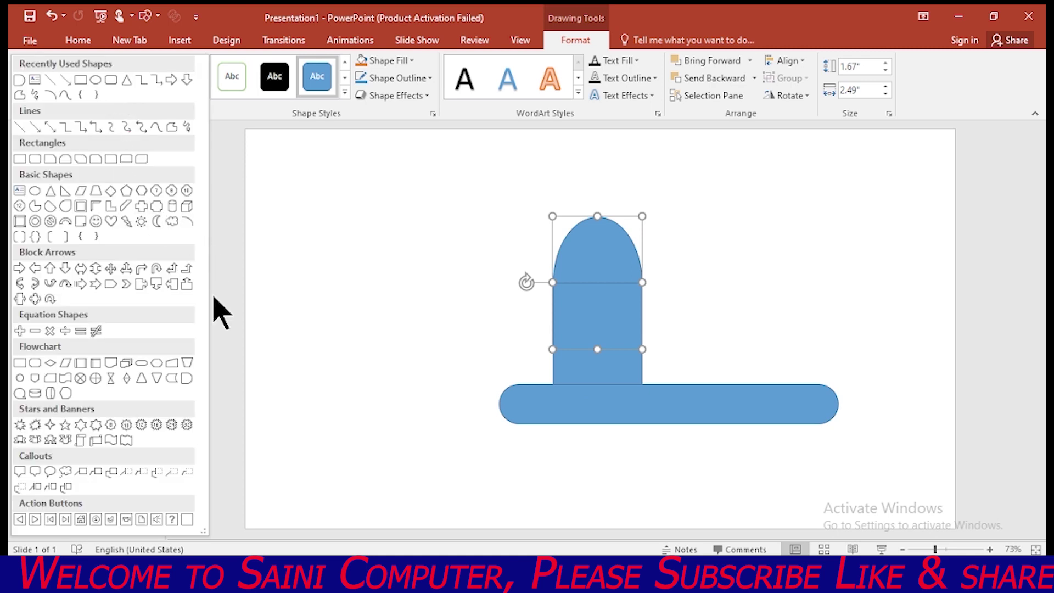
click(189, 379)
drag(414, 401, 509, 501)
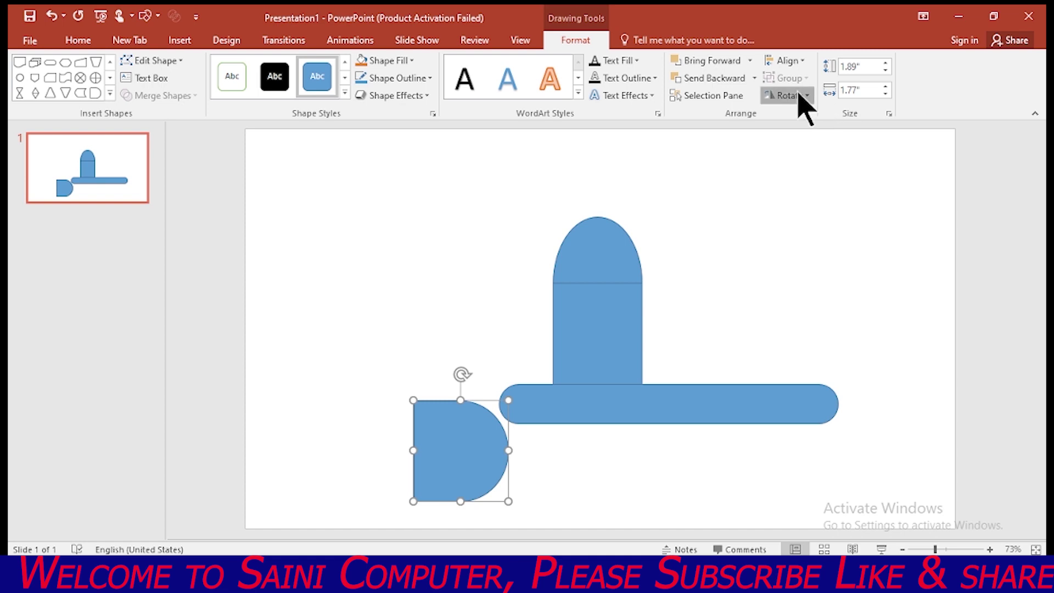
Rotate the new D shape dome-down, move it under the bar and widen it.
click(792, 96)
click(810, 113)
drag(459, 487, 584, 487)
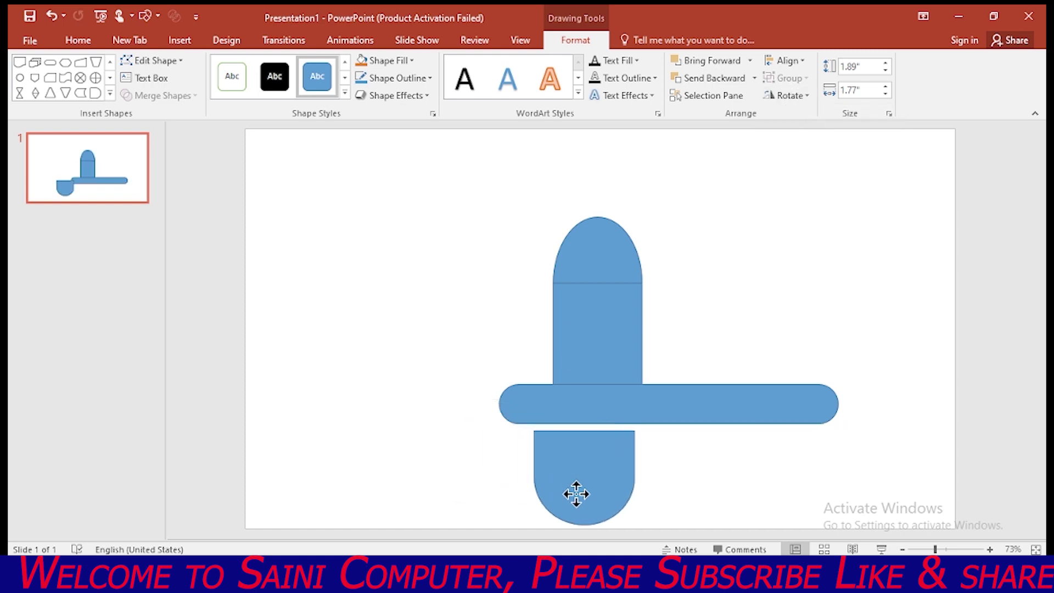
mouse_move(643, 470)
mouse_down()
mouse_move(682, 472)
mouse_move(624, 473)
mouse_move(606, 401)
mouse_up()
Adjust the lower D shape narrower and taller, centred under the pillar.
key(Escape)
key(ctrl+a)
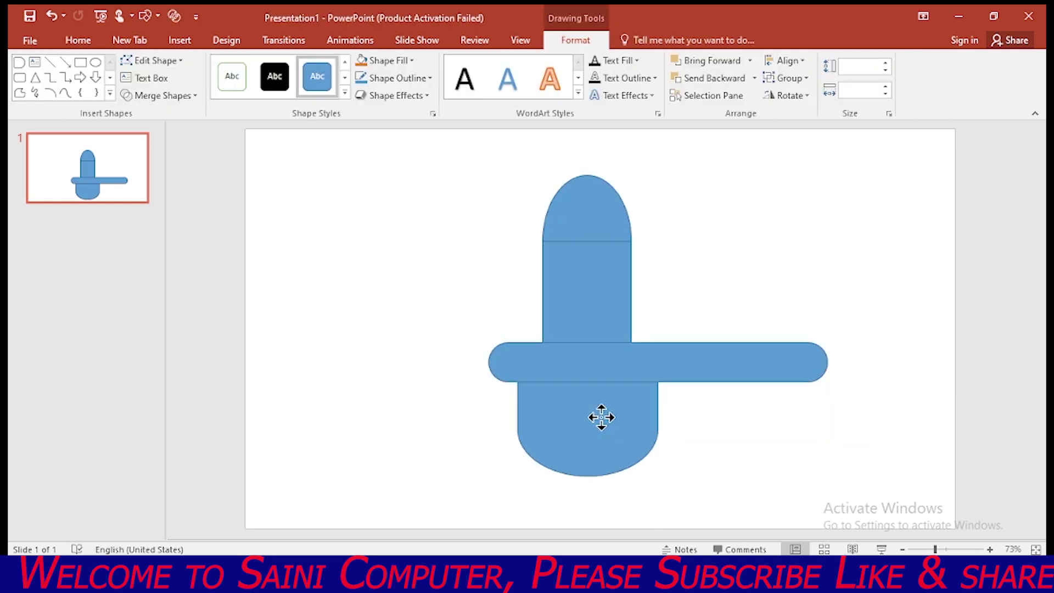
click(749, 412)
click(623, 407)
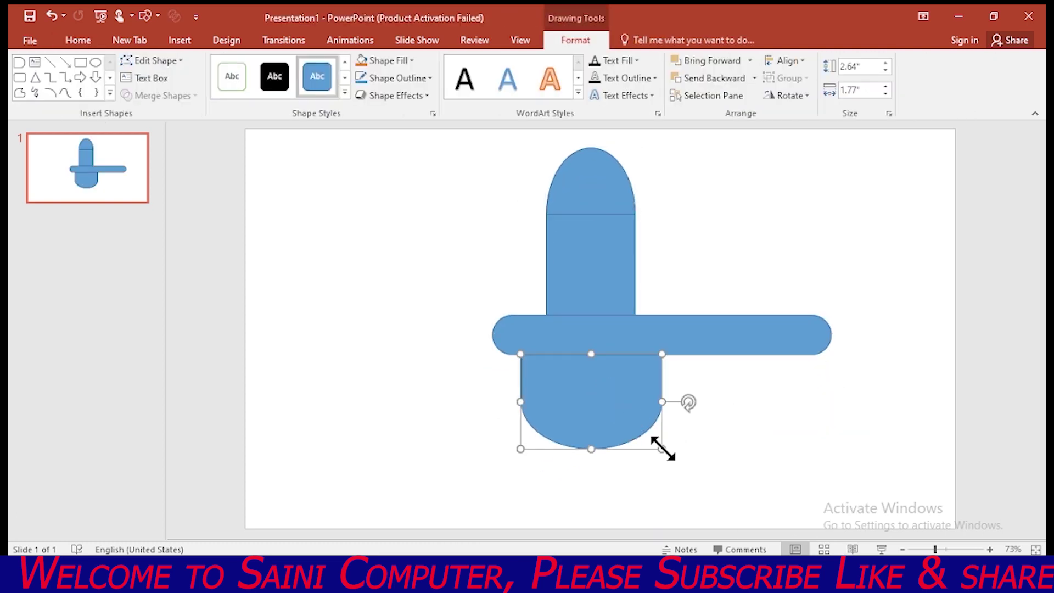
drag(662, 448, 652, 448)
click(676, 335)
click(628, 410)
drag(650, 448, 646, 455)
drag(597, 407, 606, 407)
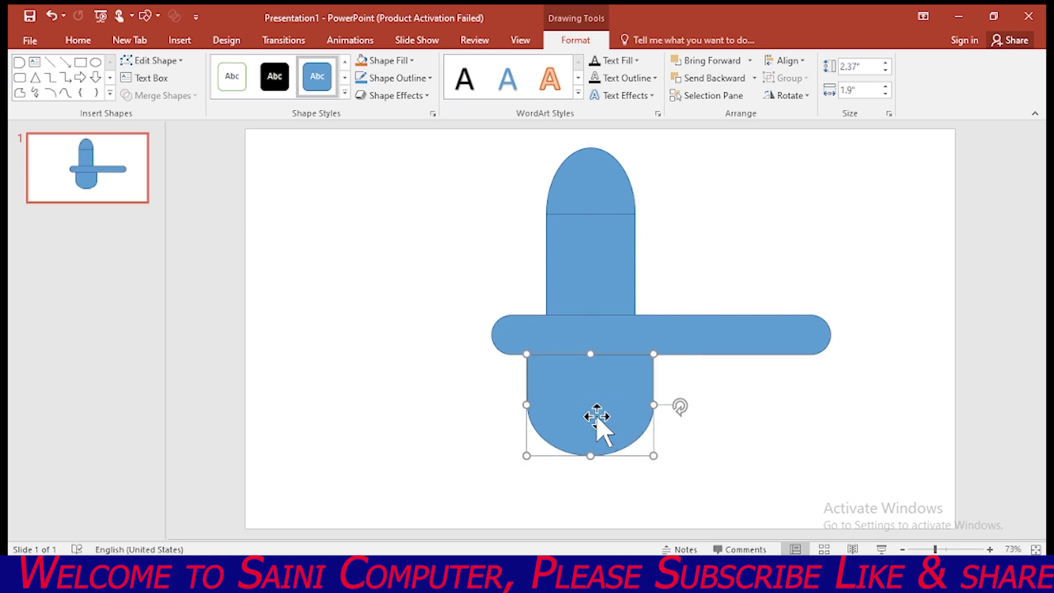
Place a vertically flipped copy of the D shape at the bottom, then make every piece black.
drag(597, 411, 452, 366)
click(805, 95)
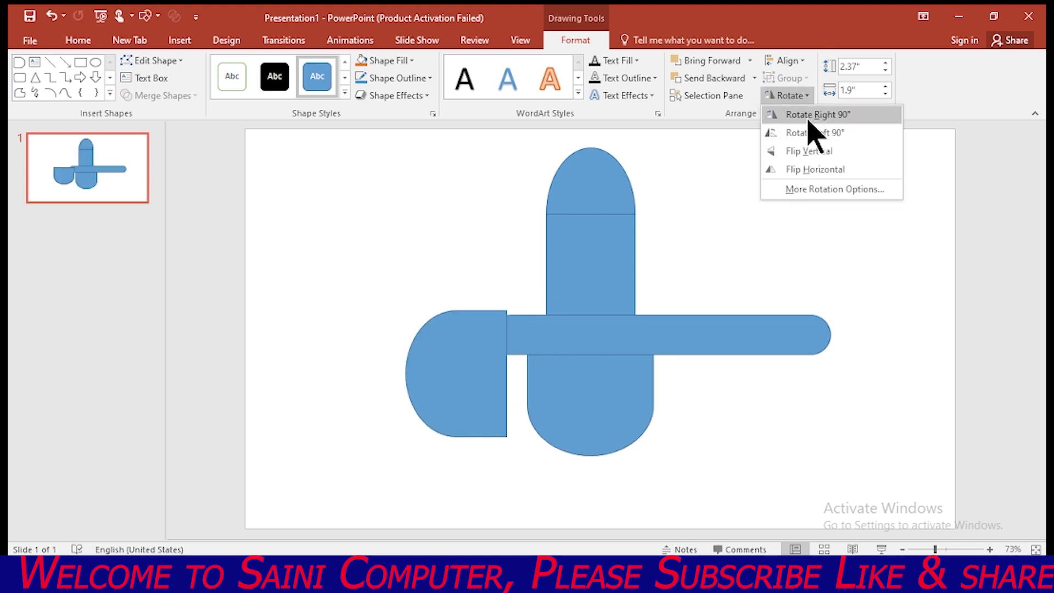
click(809, 151)
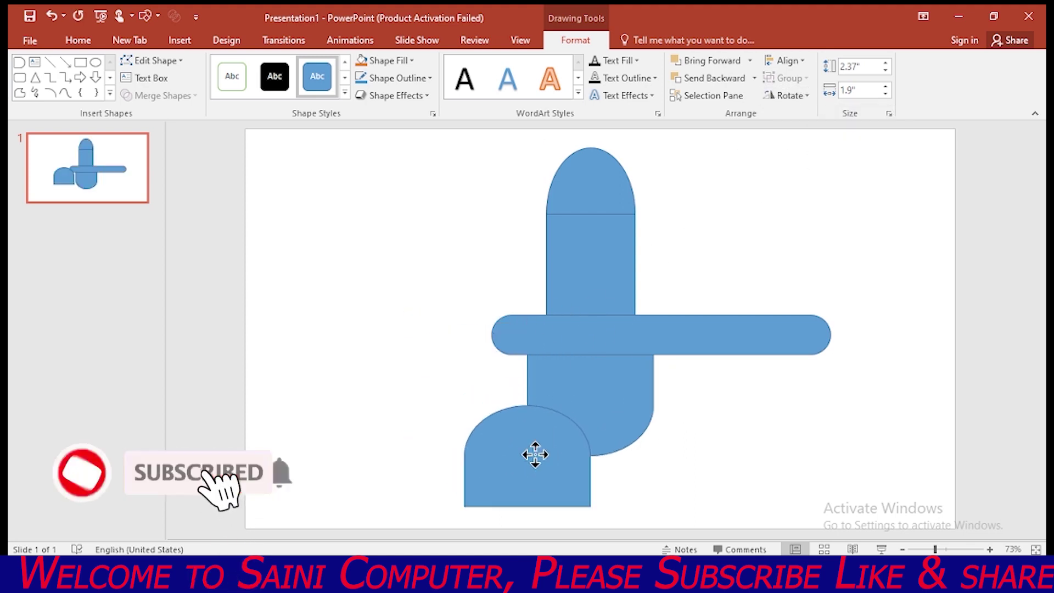
drag(519, 358, 591, 447)
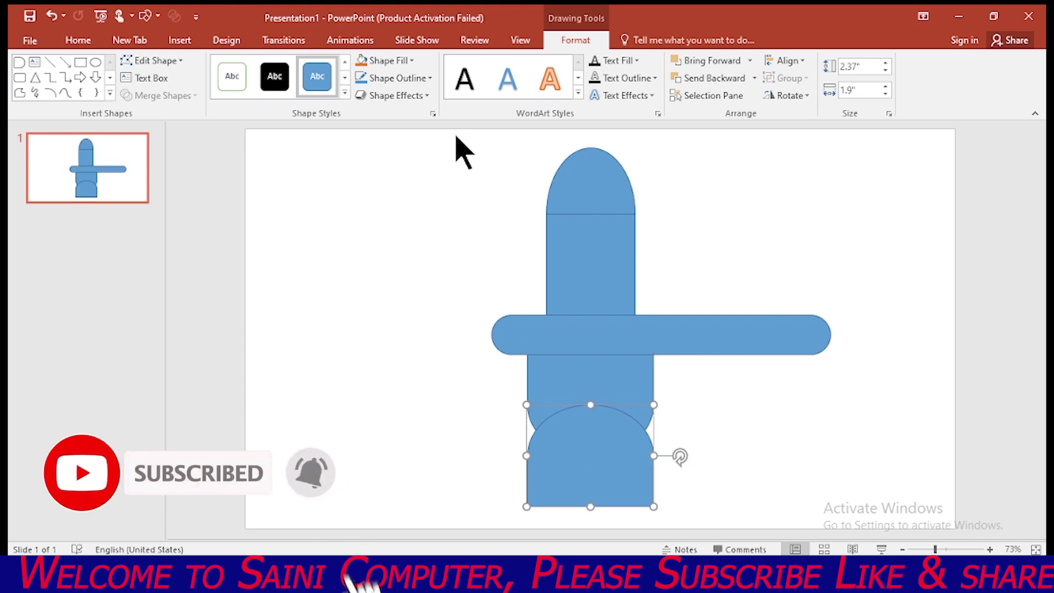
drag(454, 133, 860, 540)
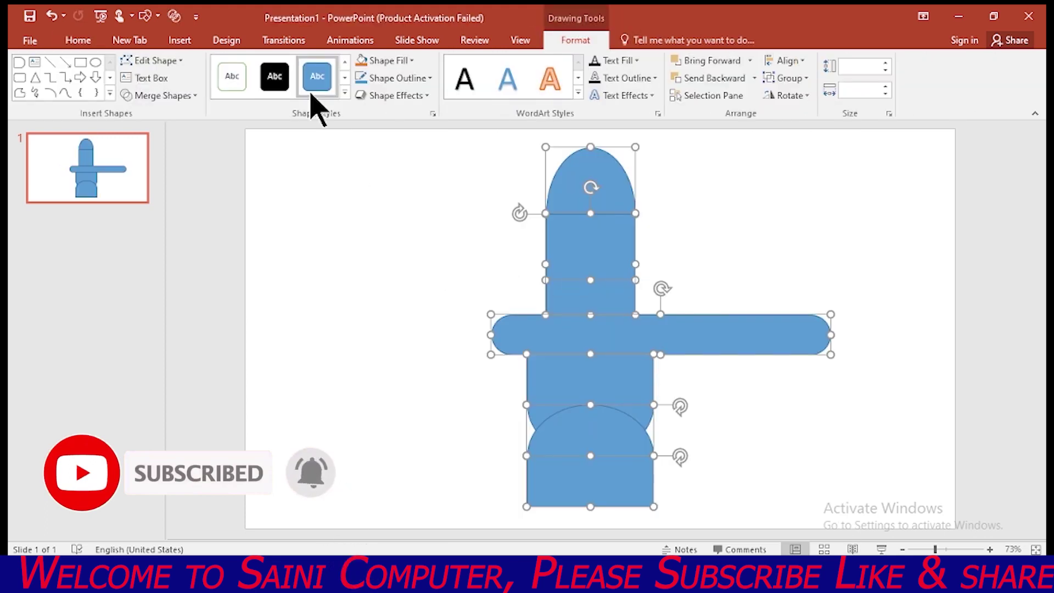
click(274, 76)
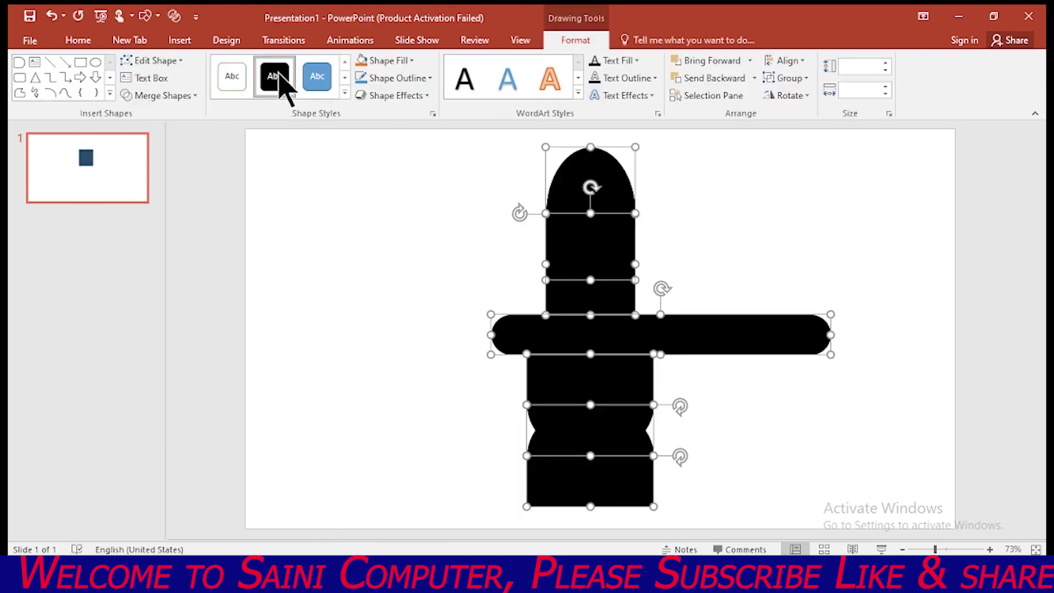
Remove the outlines from all black pieces and group them into one figure.
click(430, 78)
click(389, 213)
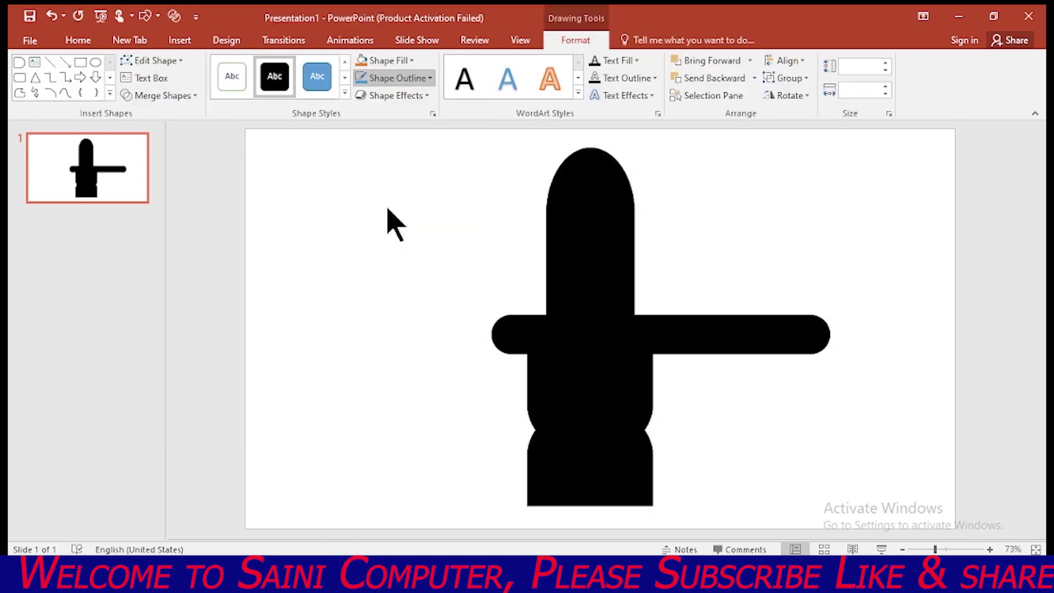
click(806, 78)
click(803, 101)
Shrink the group to 4.45 × 4.83 inches, move it up, and delete a stray test rectangle.
drag(835, 142, 750, 269)
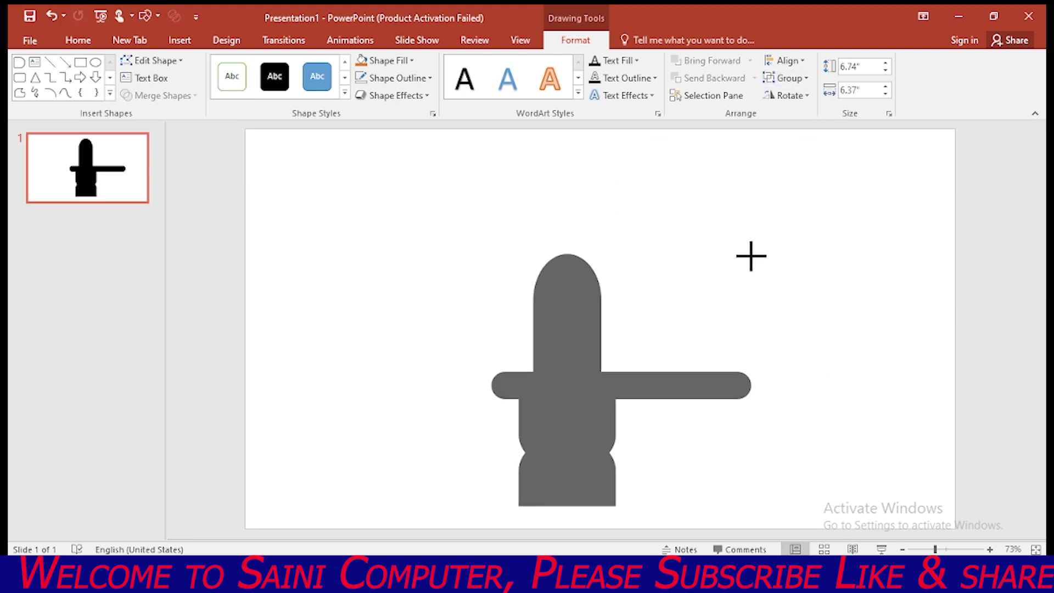
drag(546, 388, 537, 343)
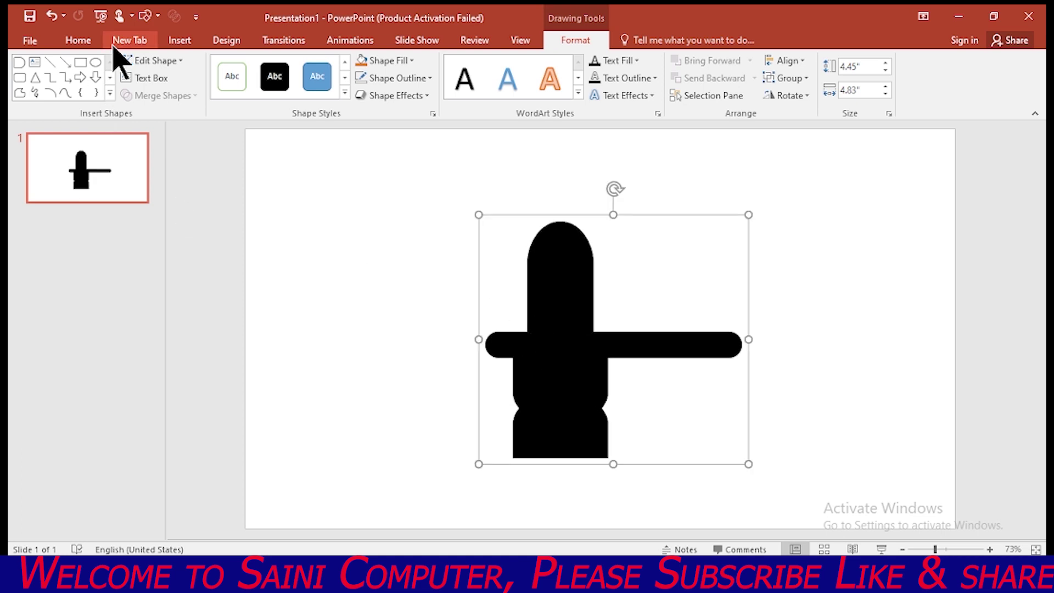
click(81, 62)
click(243, 426)
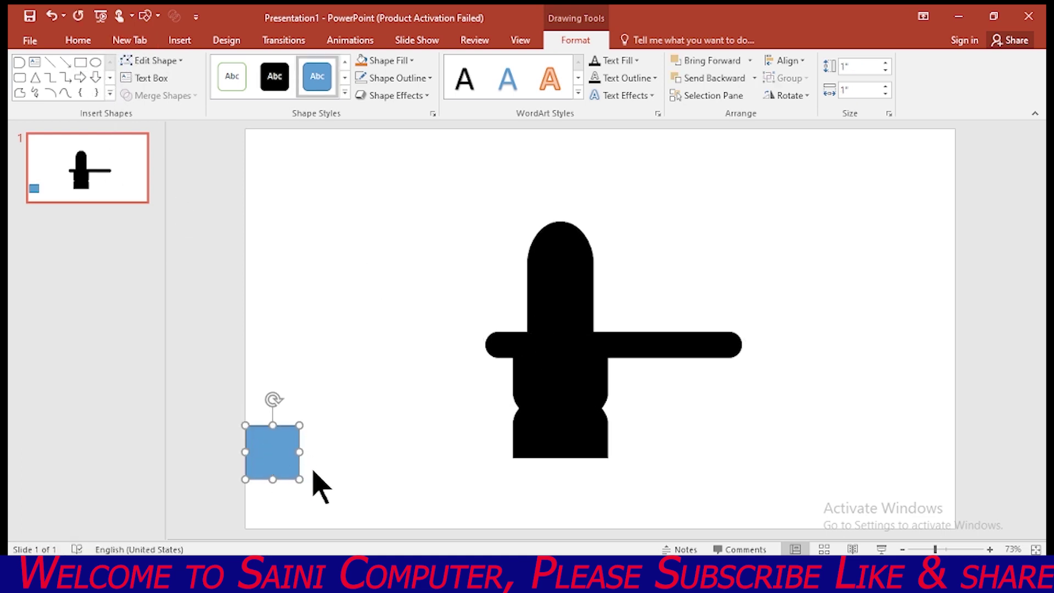
key(Delete)
click(179, 40)
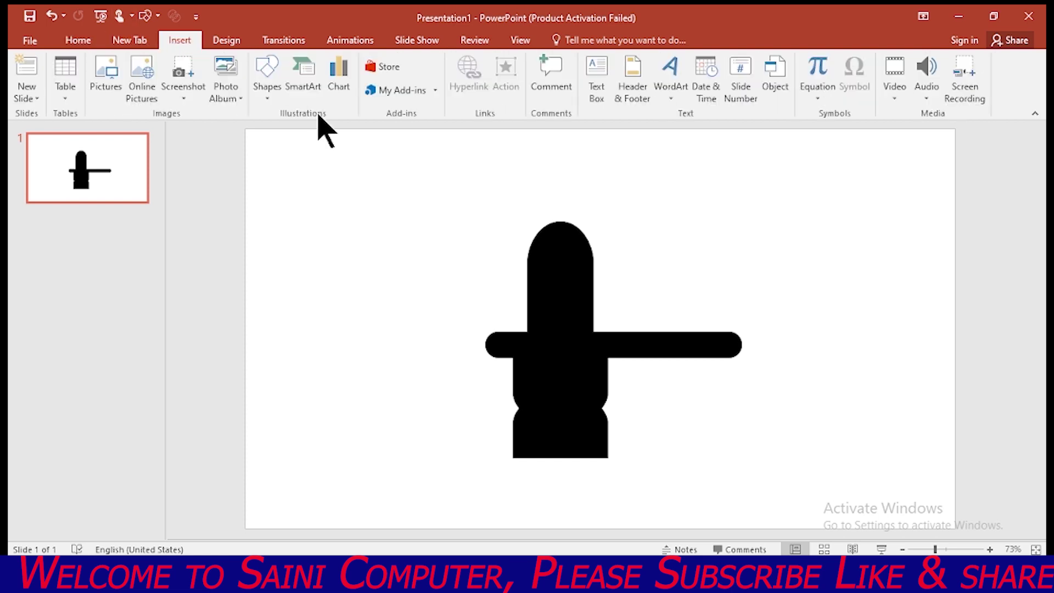
Draw a 13.33 × 1.32 inch rectangle along the slide bottom and fill it very dark grey.
click(269, 93)
click(325, 136)
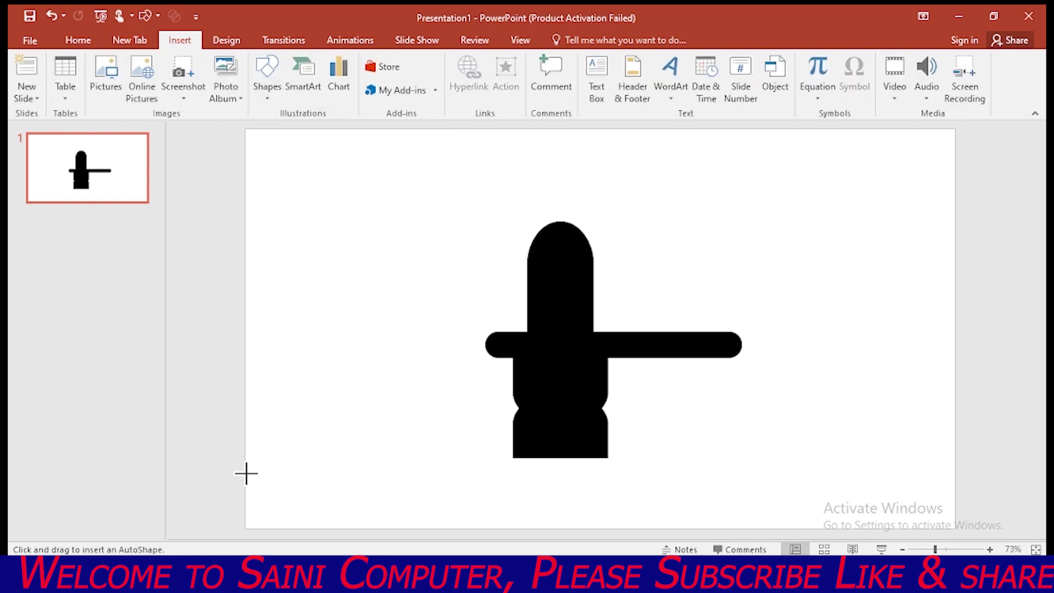
drag(246, 455, 955, 526)
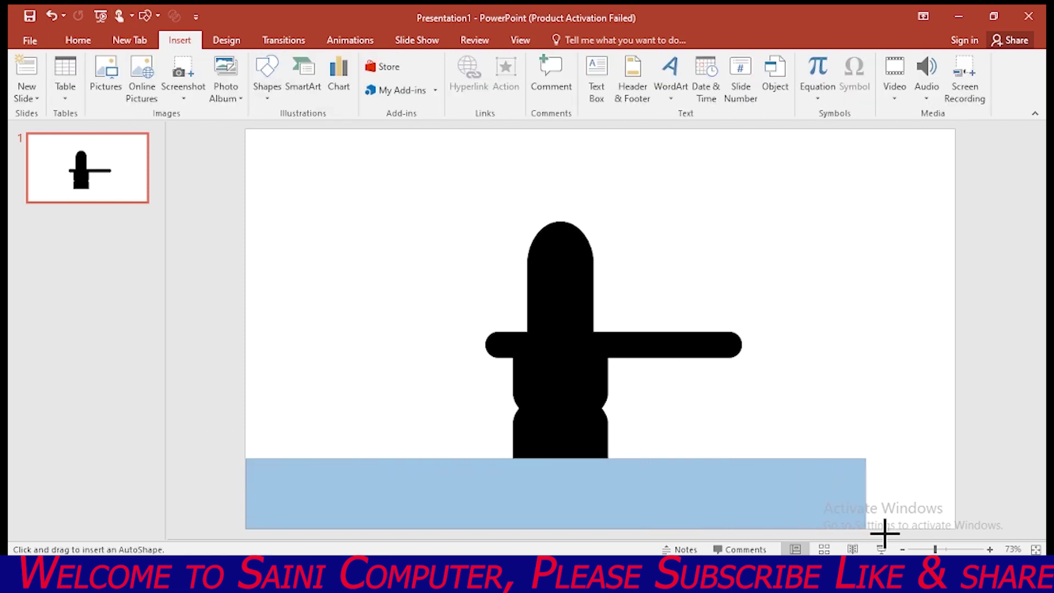
right_click(541, 478)
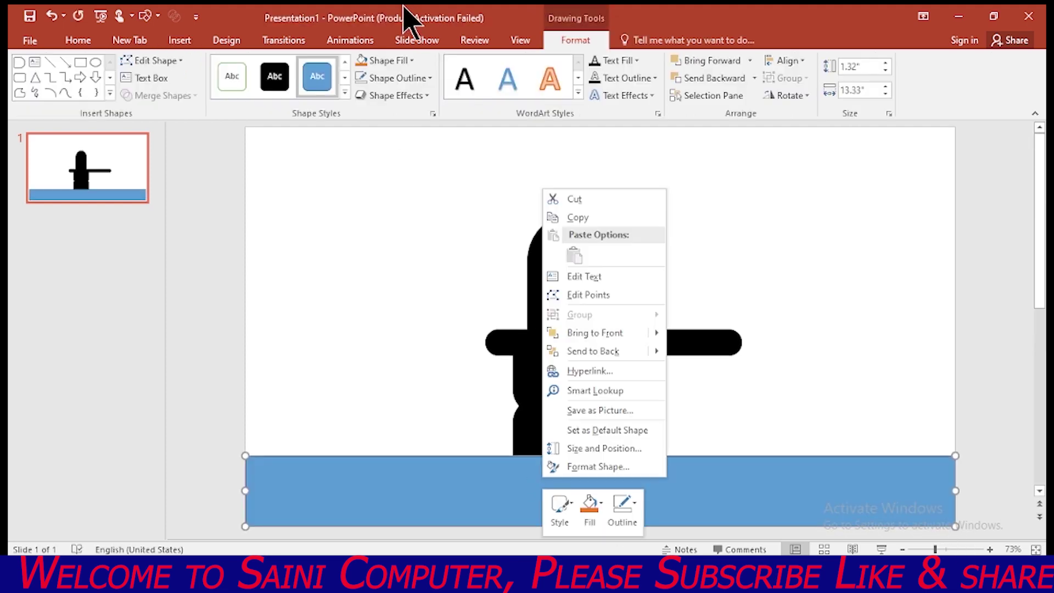
click(412, 61)
click(412, 62)
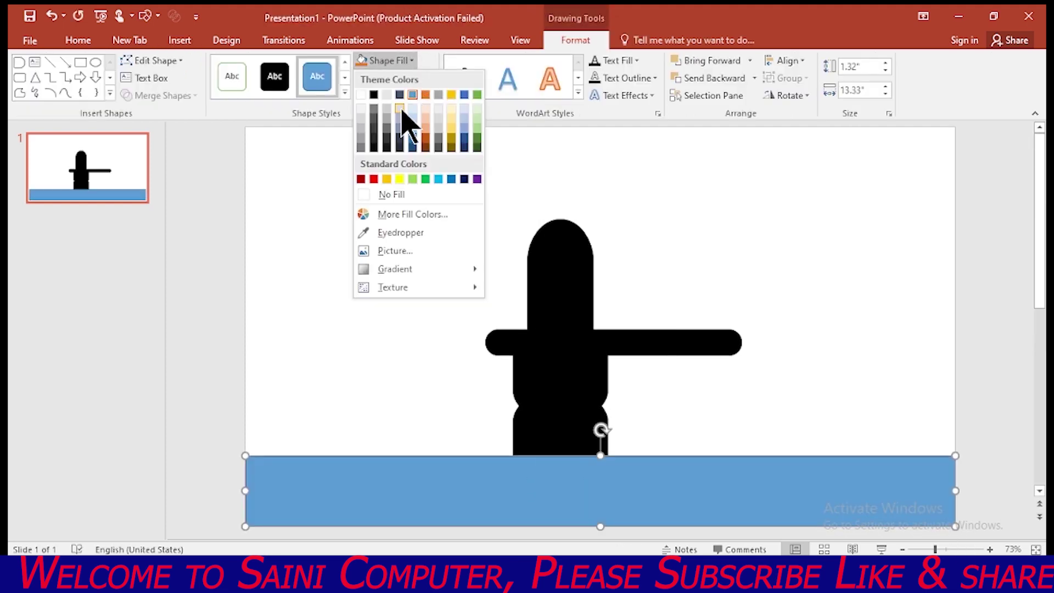
click(375, 146)
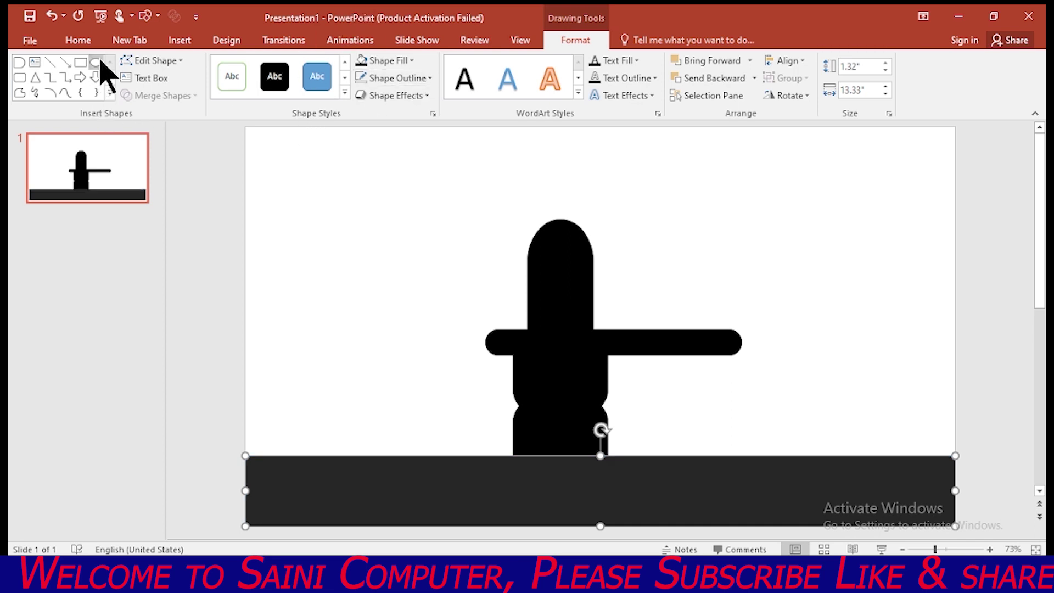
click(112, 96)
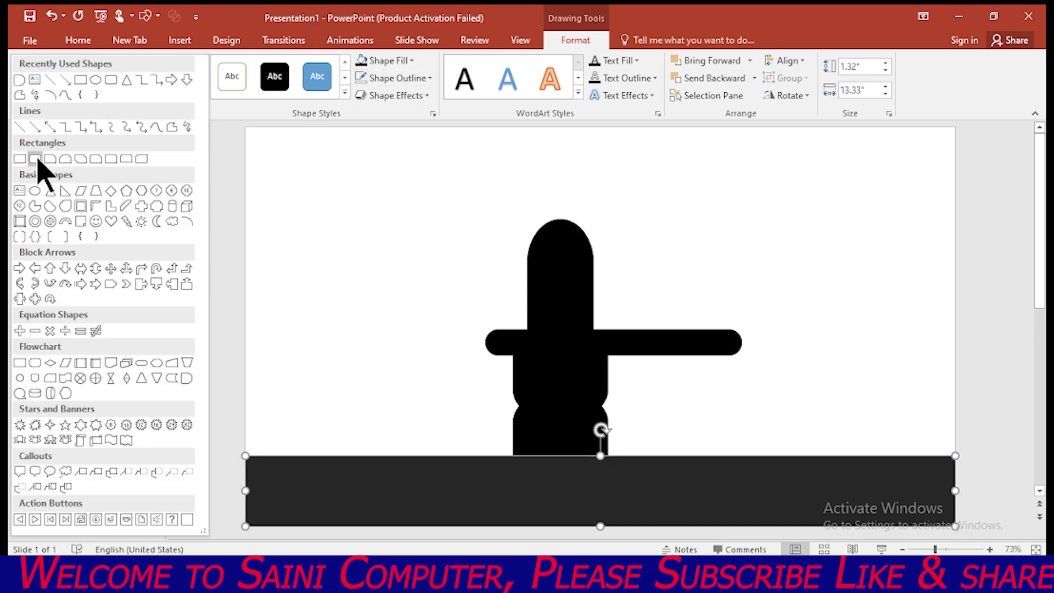
Draw a small rounded rectangle on the head with no fill and a yellow 2¼ pt outline.
click(35, 158)
drag(477, 281, 561, 248)
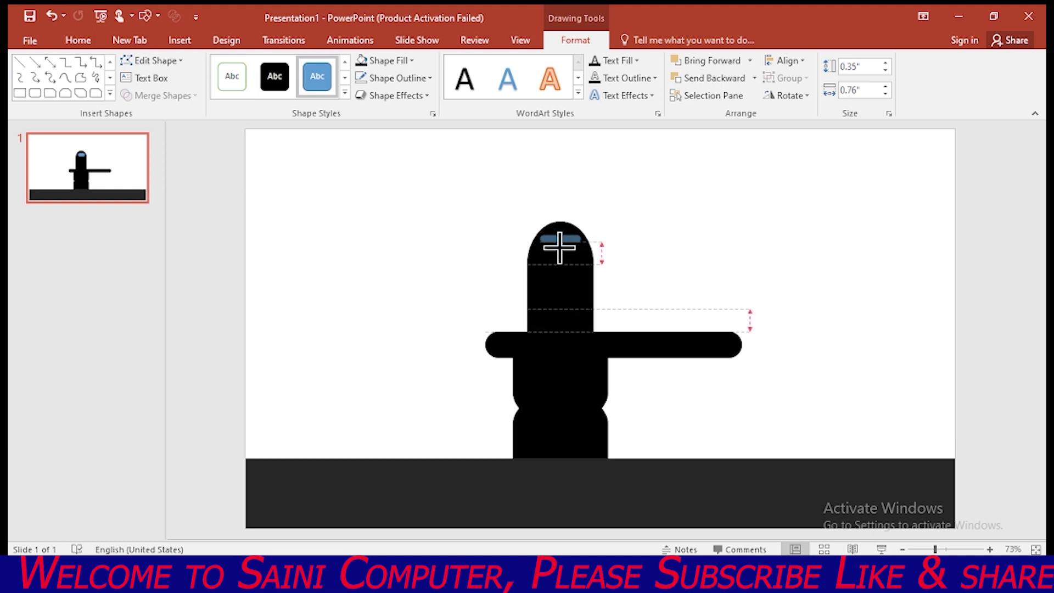
click(560, 249)
click(387, 60)
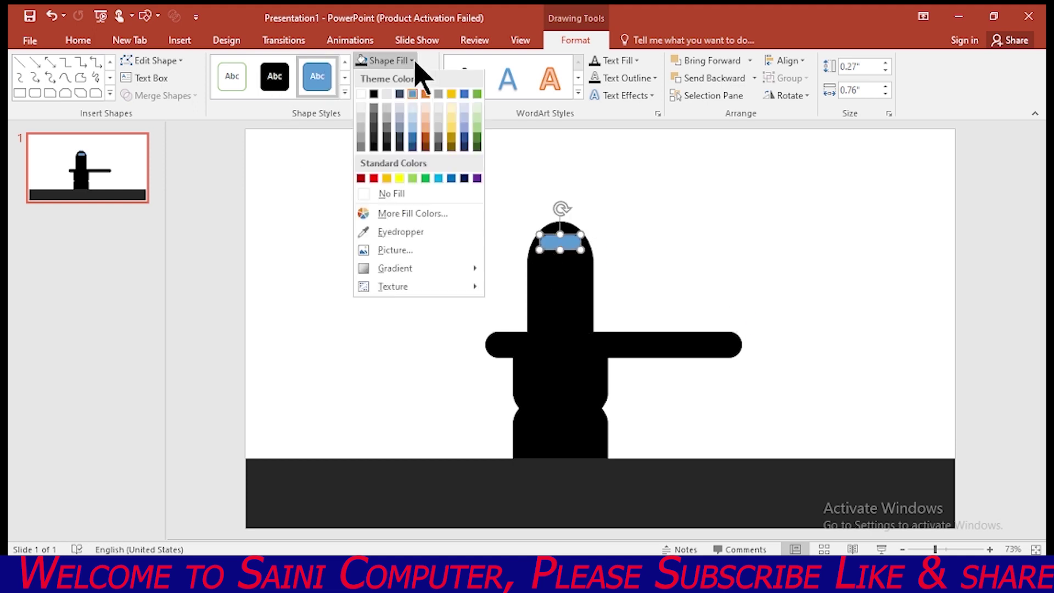
click(399, 196)
click(407, 78)
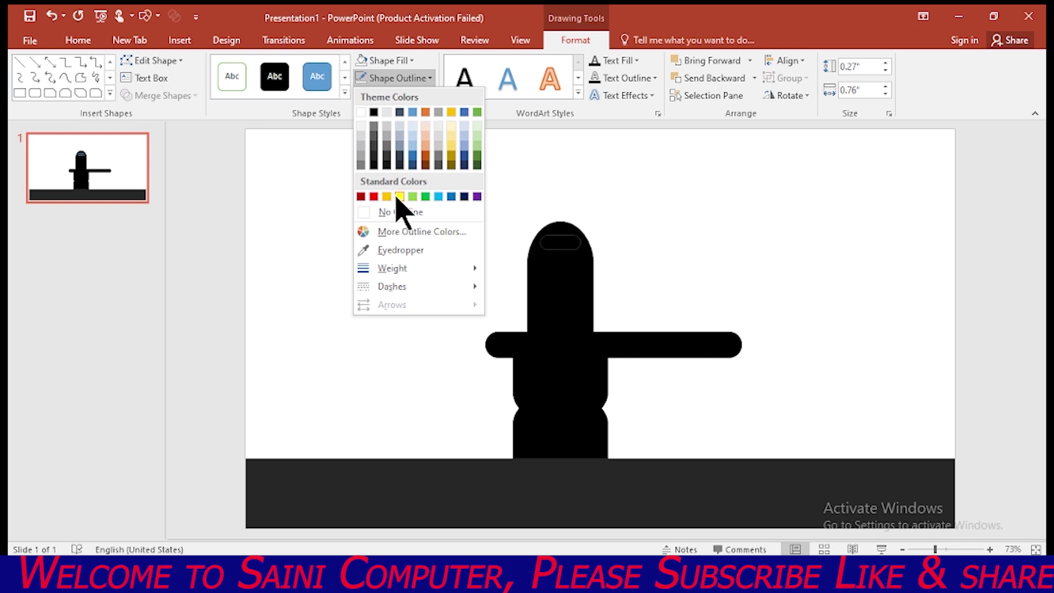
click(400, 196)
click(428, 78)
mouse_move(392, 268)
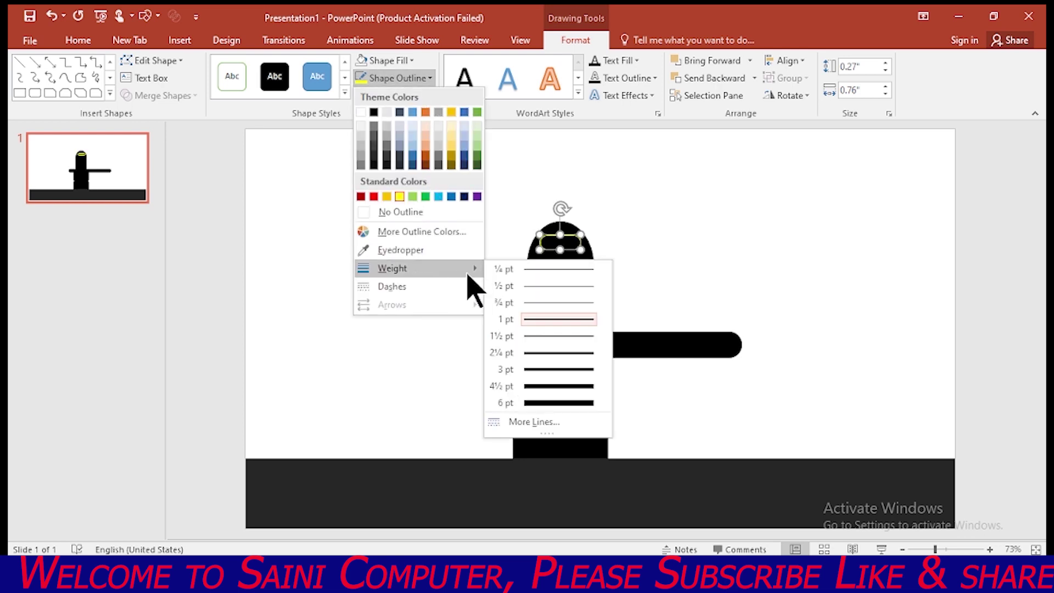
click(542, 354)
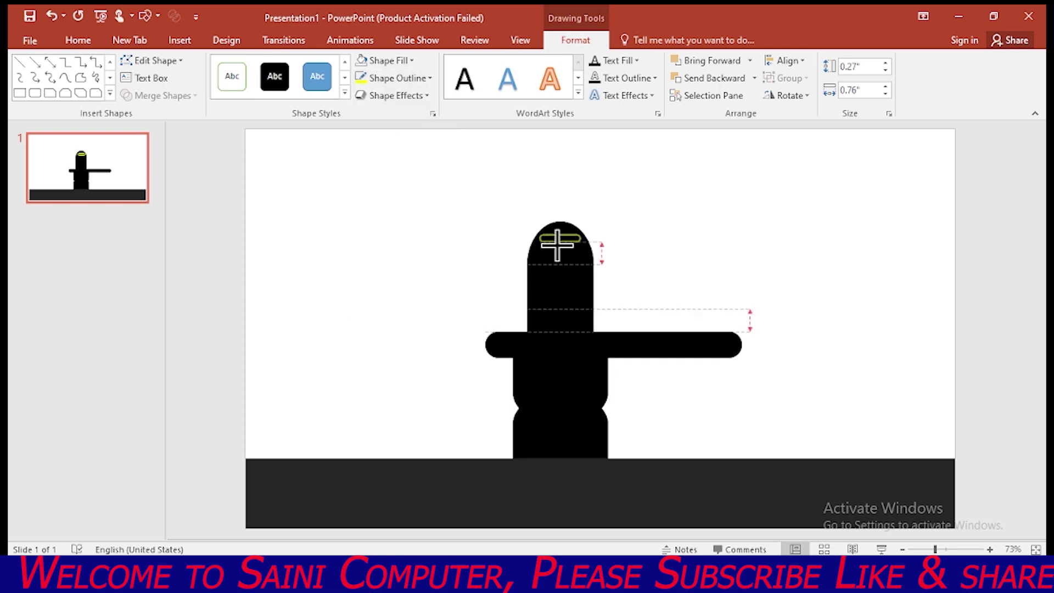
Squash the yellow shape into a thin bar and place a copy just below it.
drag(560, 246, 560, 241)
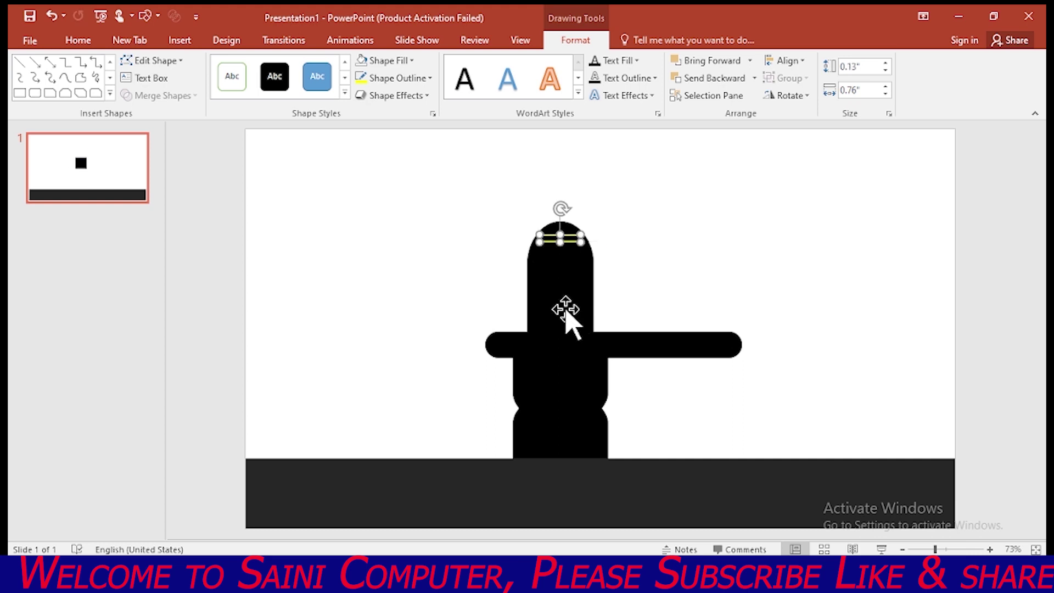
drag(567, 294, 576, 253)
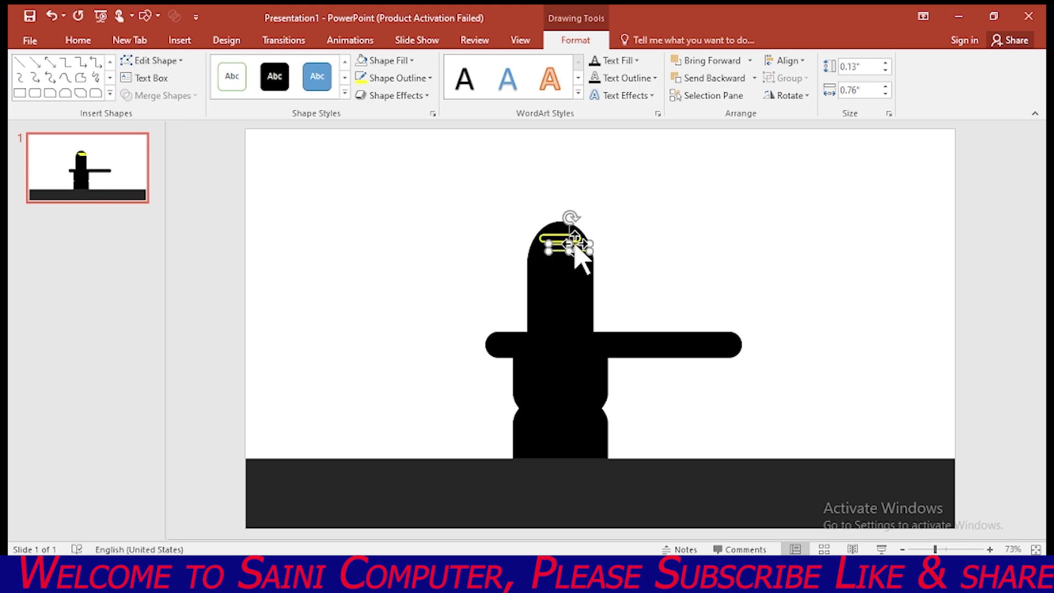
click(554, 323)
click(285, 164)
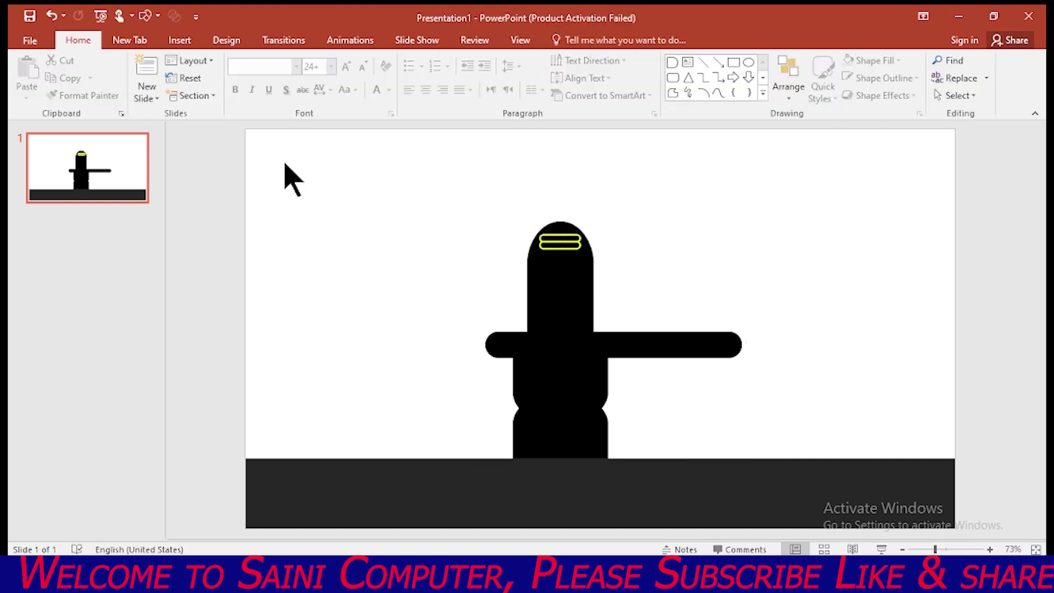
Select both yellow tilak stripes and group them into one object.
click(566, 243)
click(564, 240)
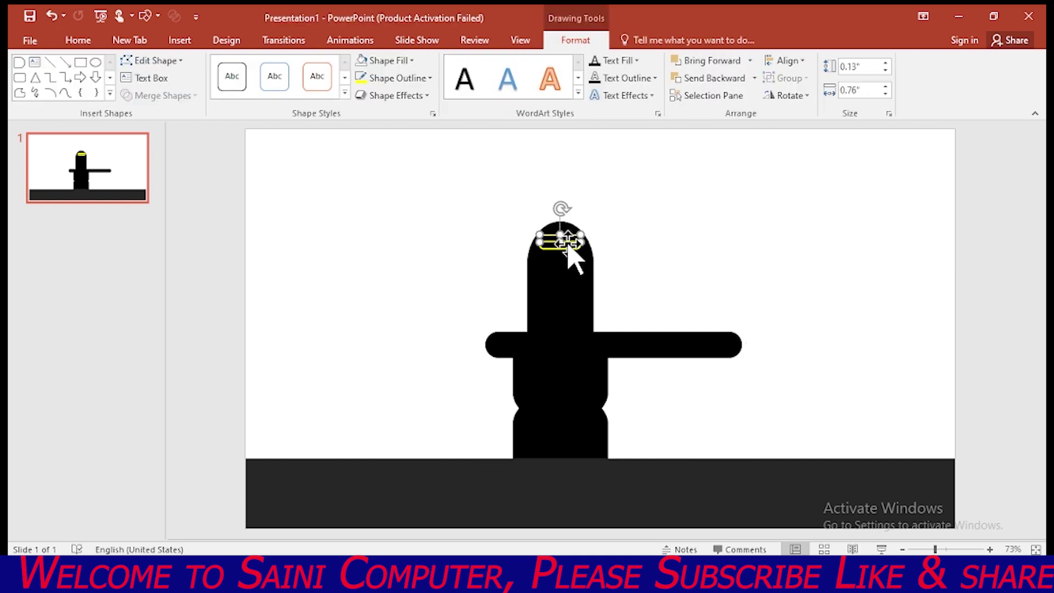
shift+click(568, 248)
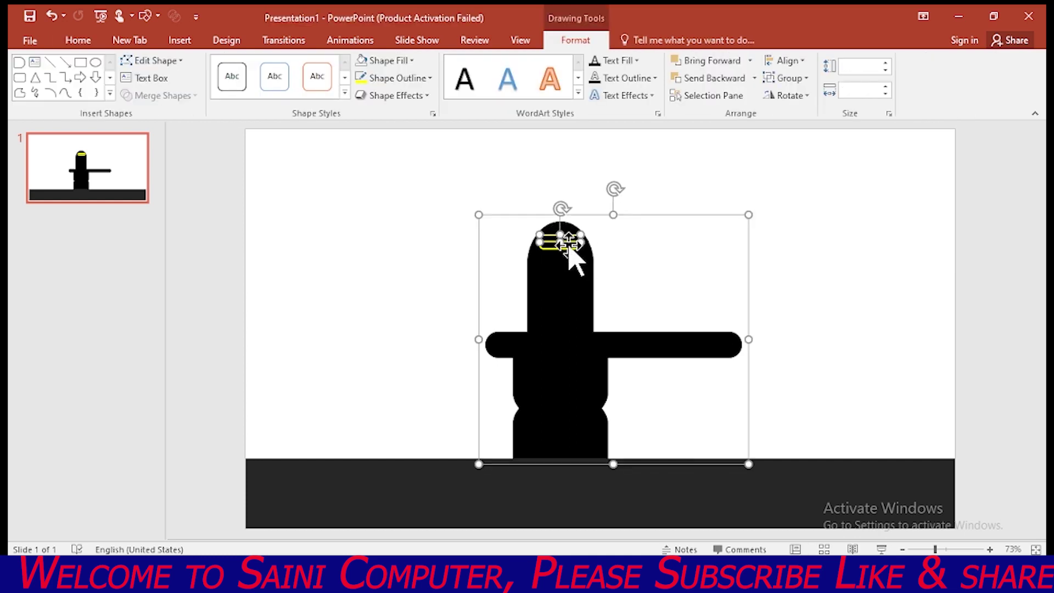
click(622, 193)
click(571, 242)
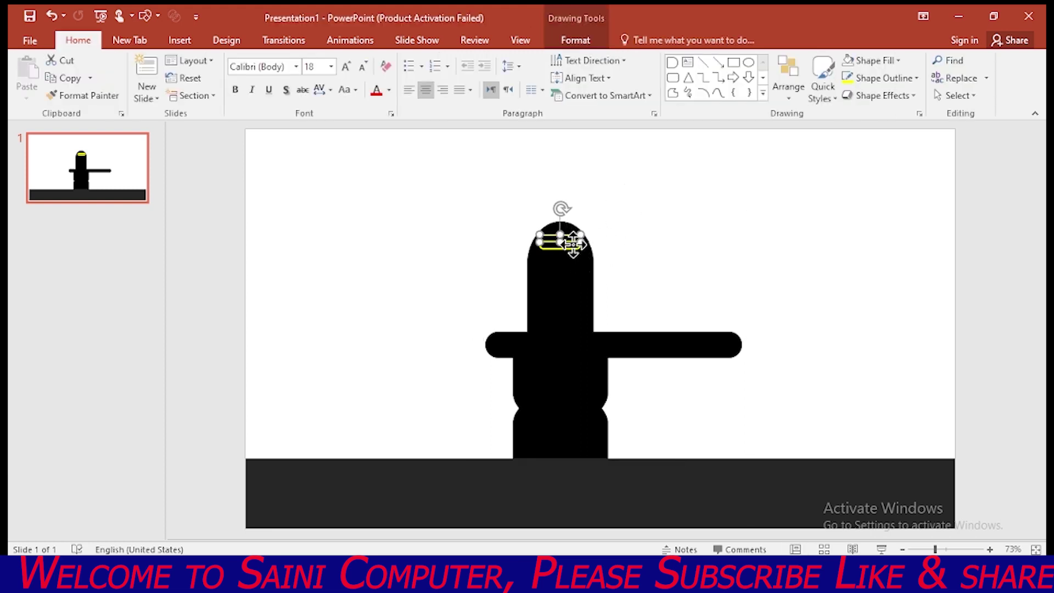
drag(442, 183, 791, 472)
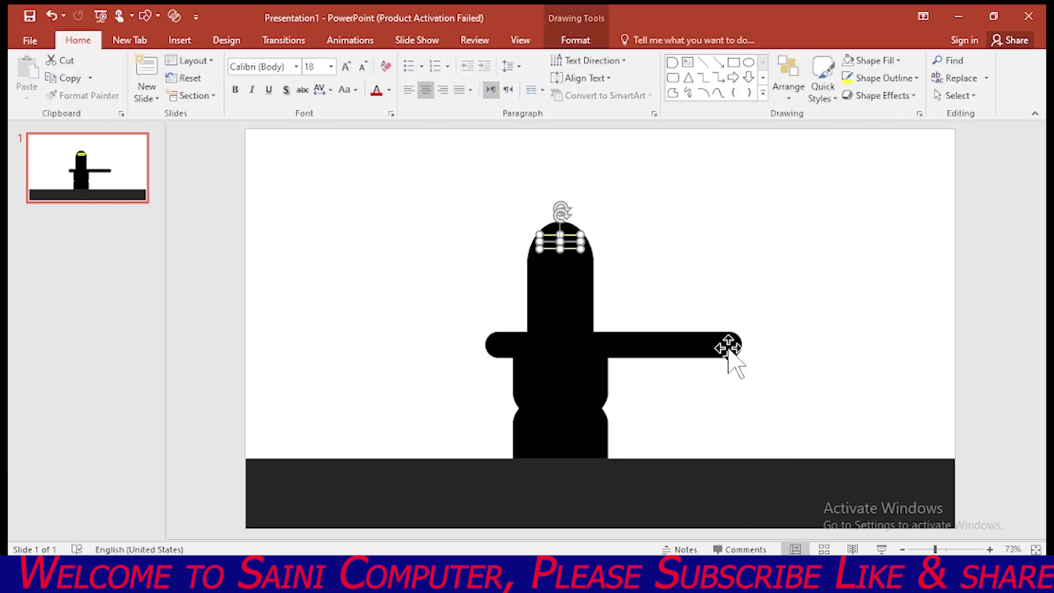
click(571, 44)
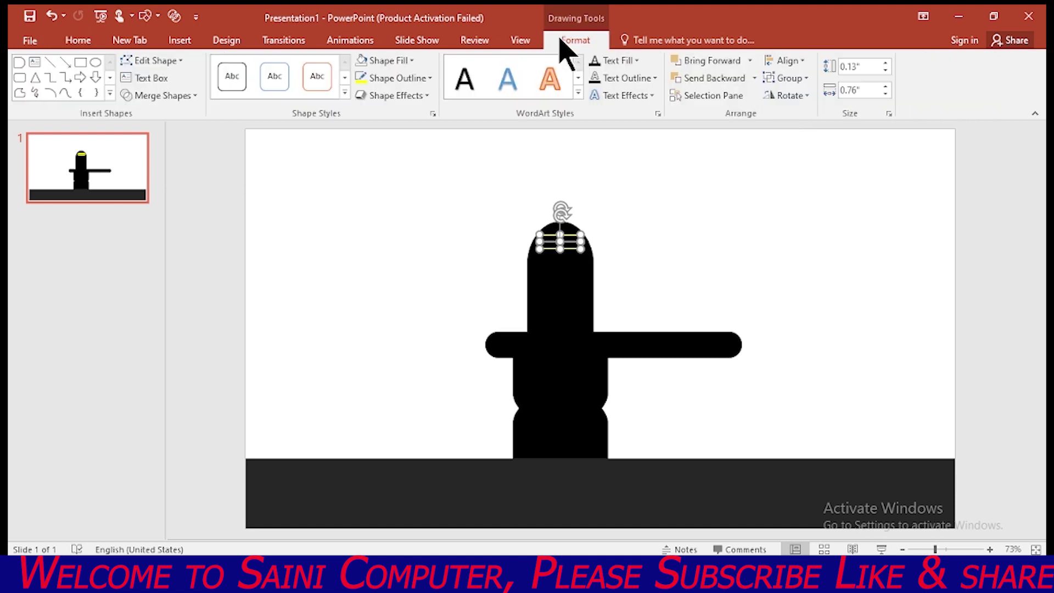
click(570, 159)
drag(483, 194, 695, 329)
click(805, 80)
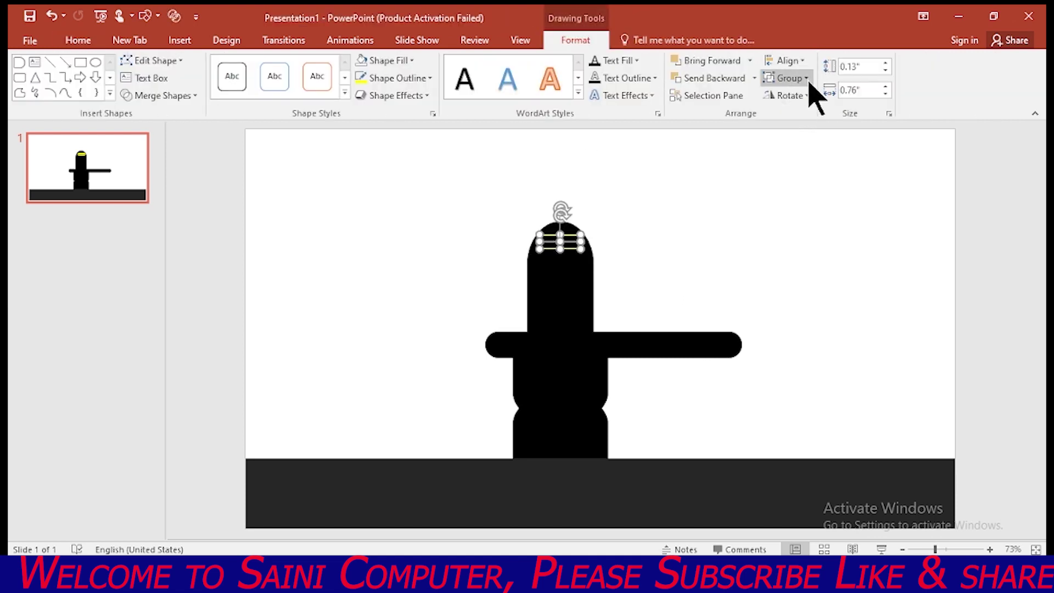
click(812, 98)
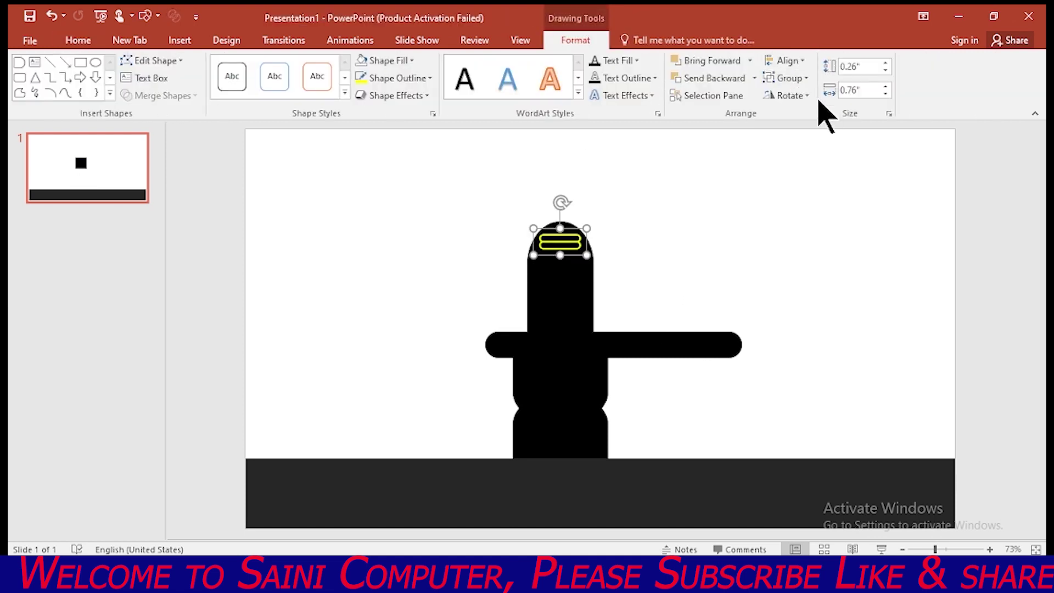
Group the tilak with the black figure into a single object.
shift+click(552, 308)
click(799, 78)
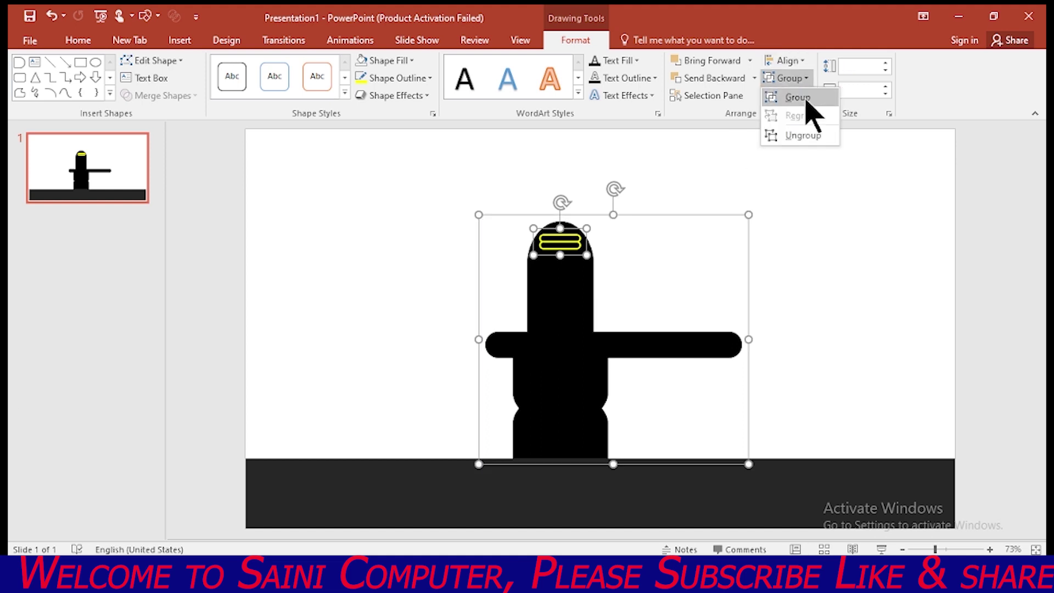
click(806, 99)
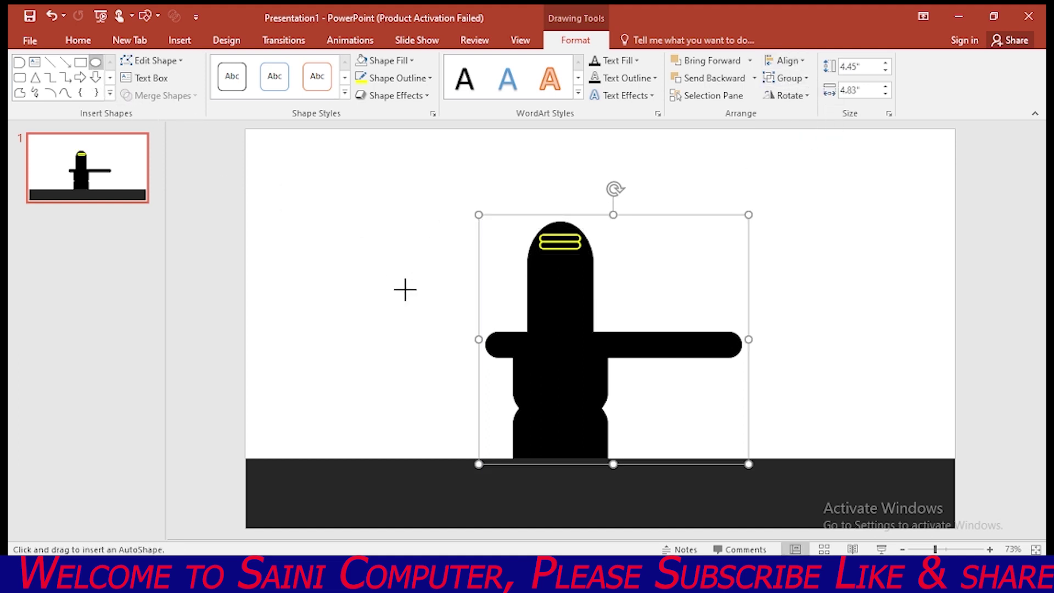
Centre a small 0.26-inch circle on the tilak, fill it red and remove its outline.
drag(396, 281, 413, 297)
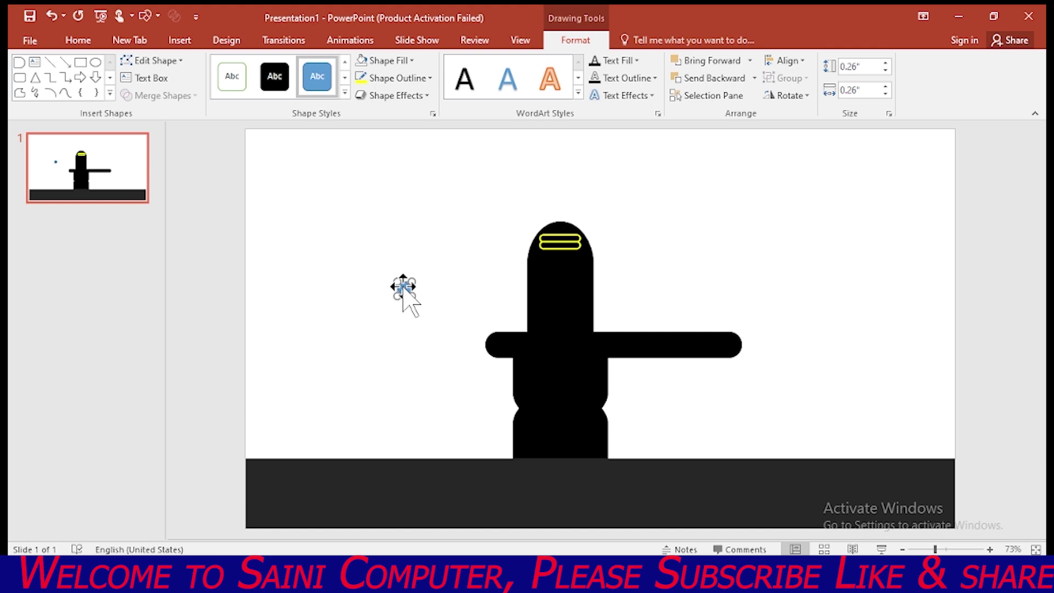
drag(537, 244, 560, 246)
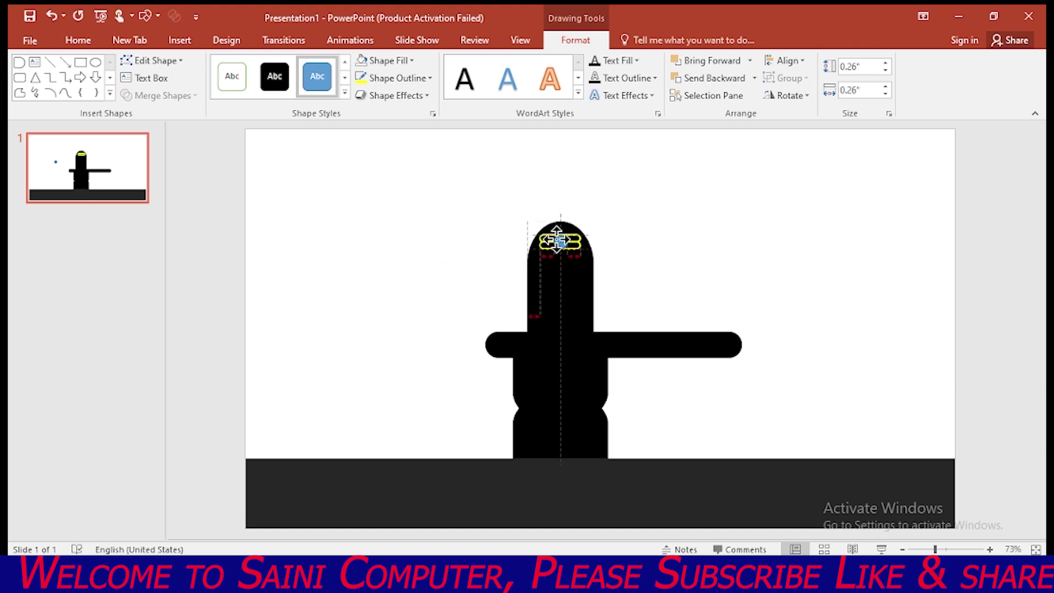
drag(557, 241, 559, 243)
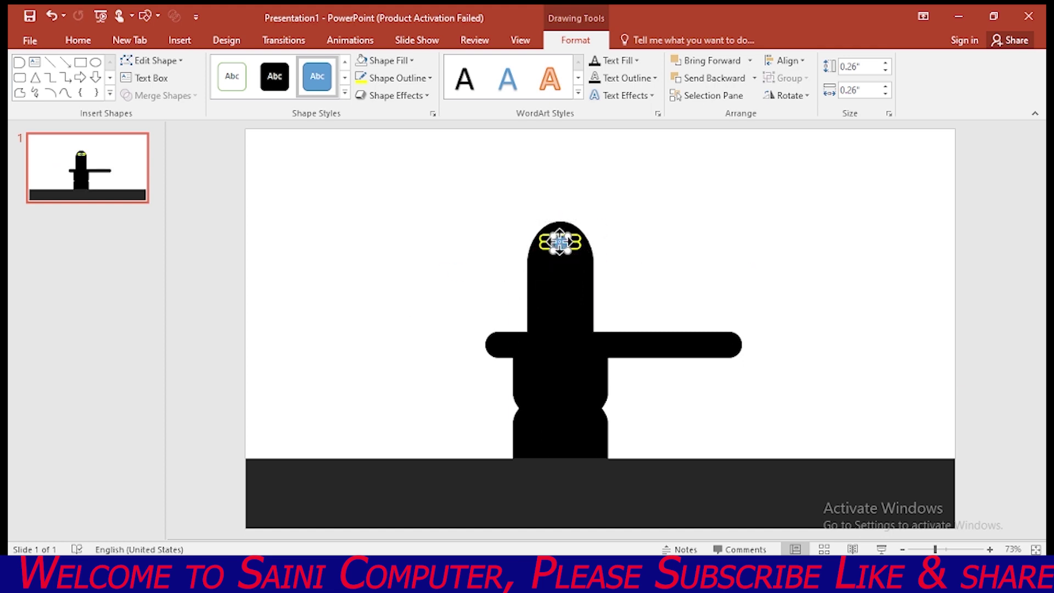
drag(558, 240, 559, 240)
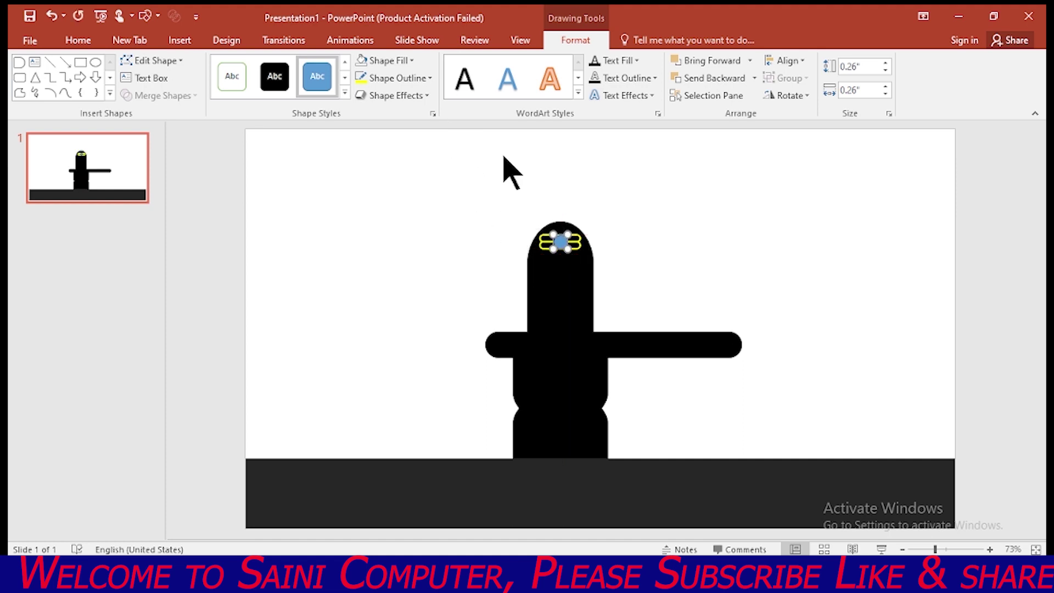
click(406, 66)
click(373, 179)
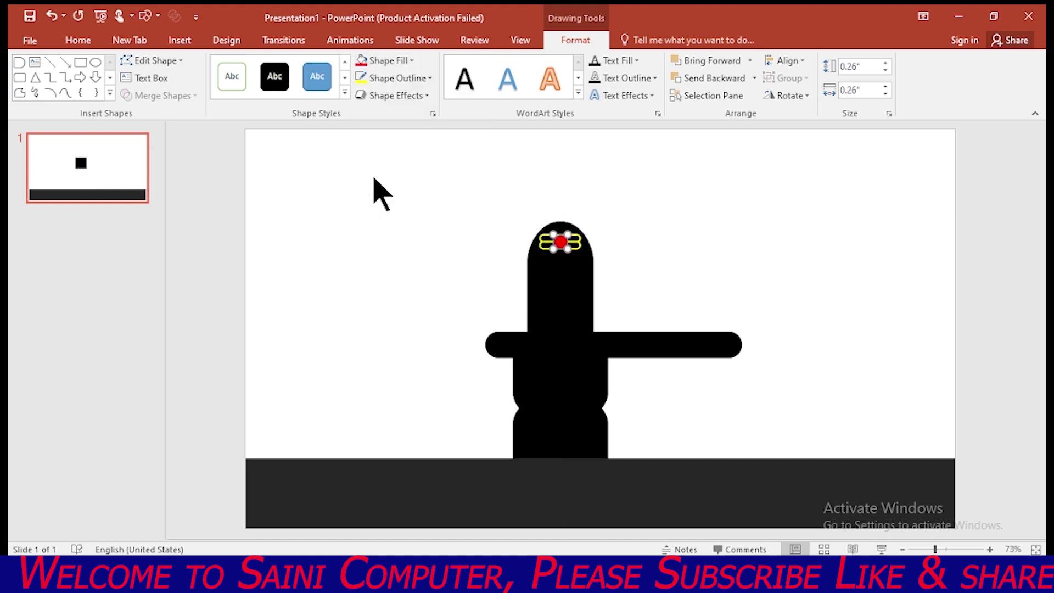
click(422, 78)
click(405, 213)
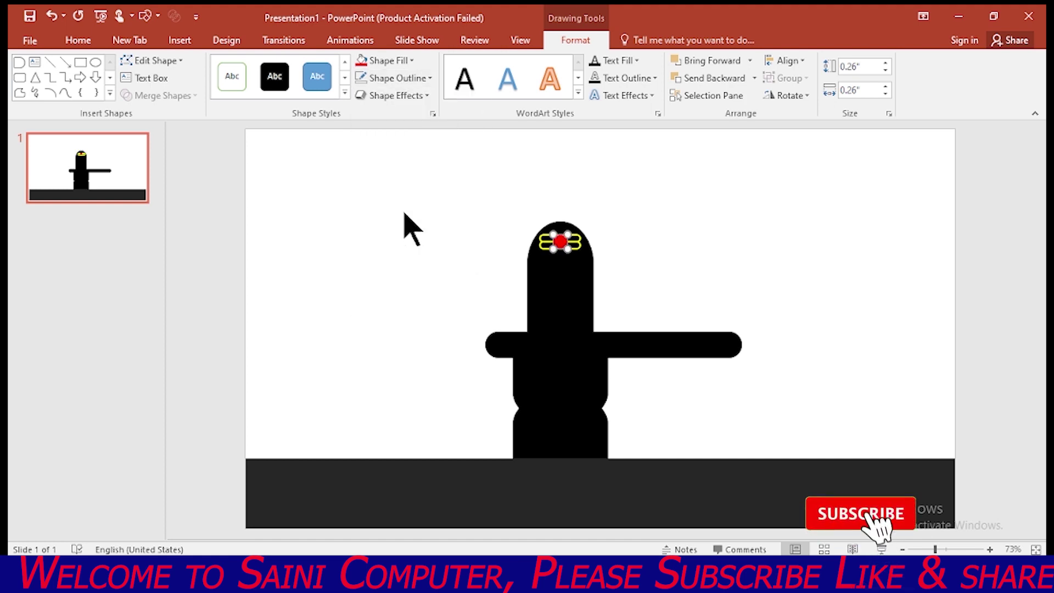
click(409, 249)
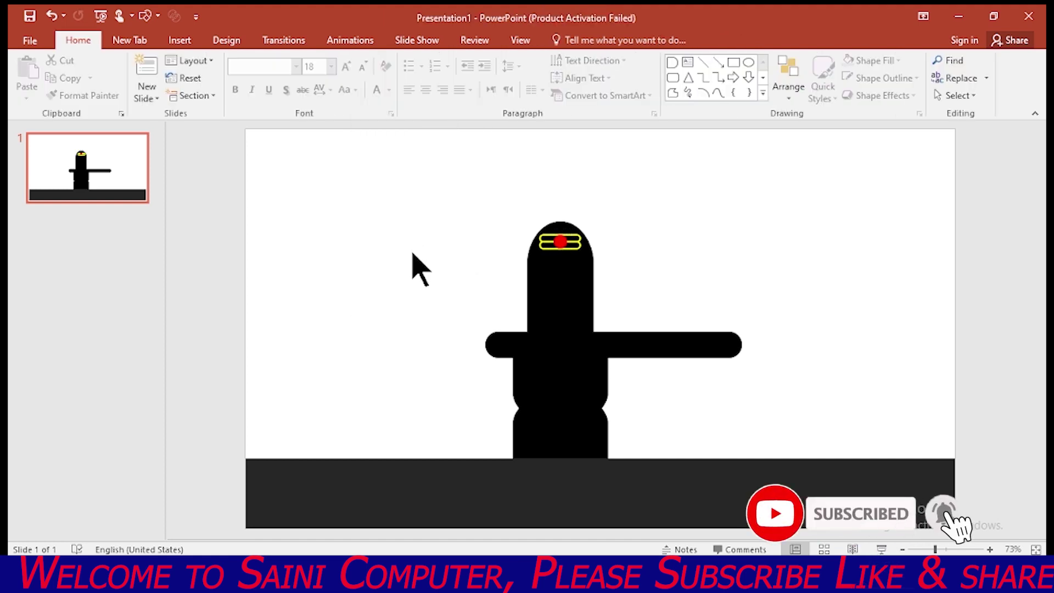
click(165, 39)
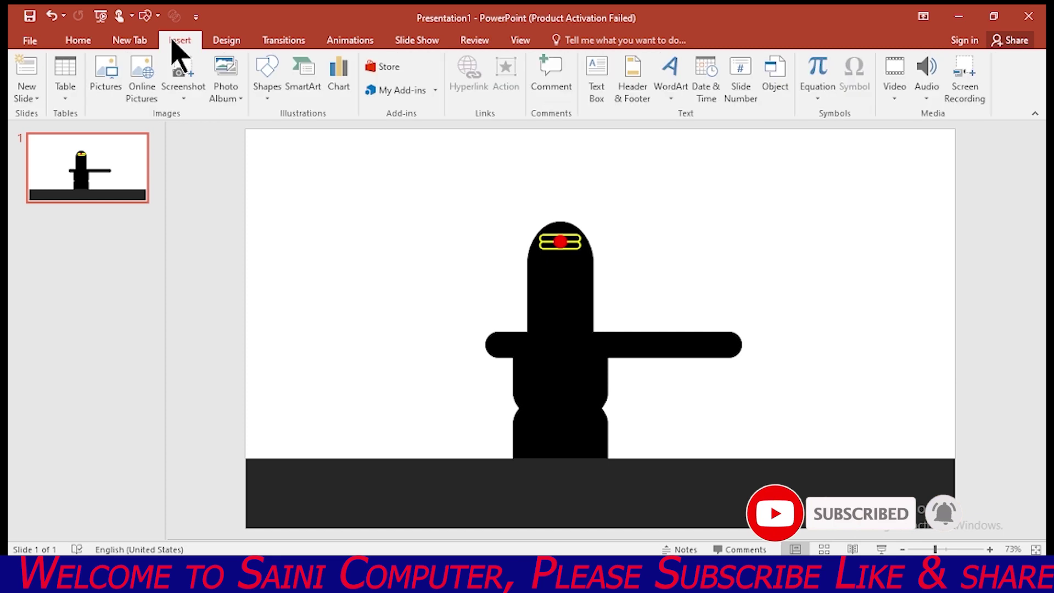
Draw a 4.83-inch straight line along the arm and make it yellow at 3 pt.
click(273, 103)
click(278, 135)
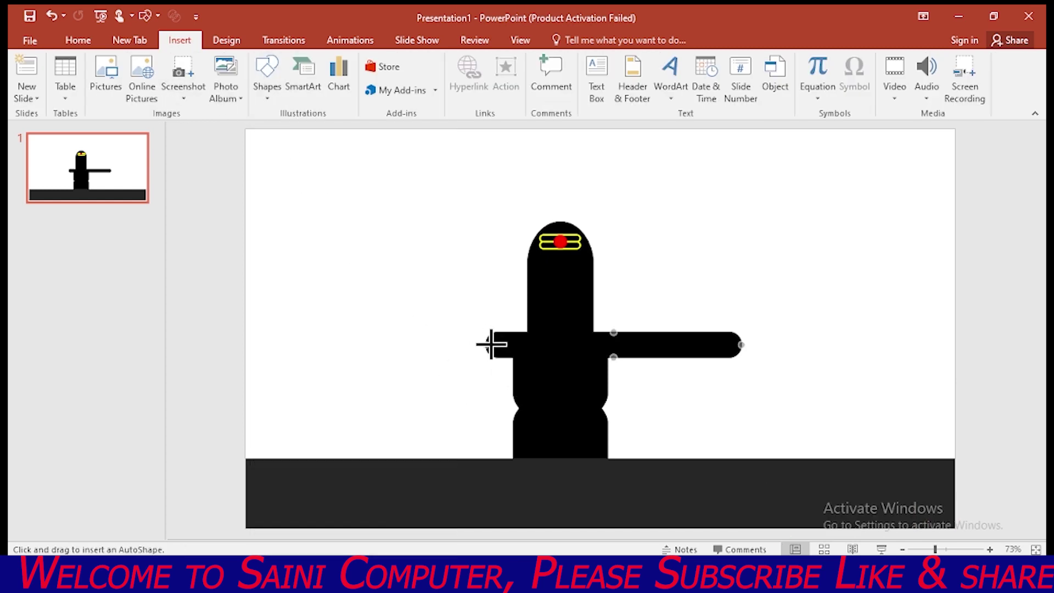
drag(746, 345, 743, 345)
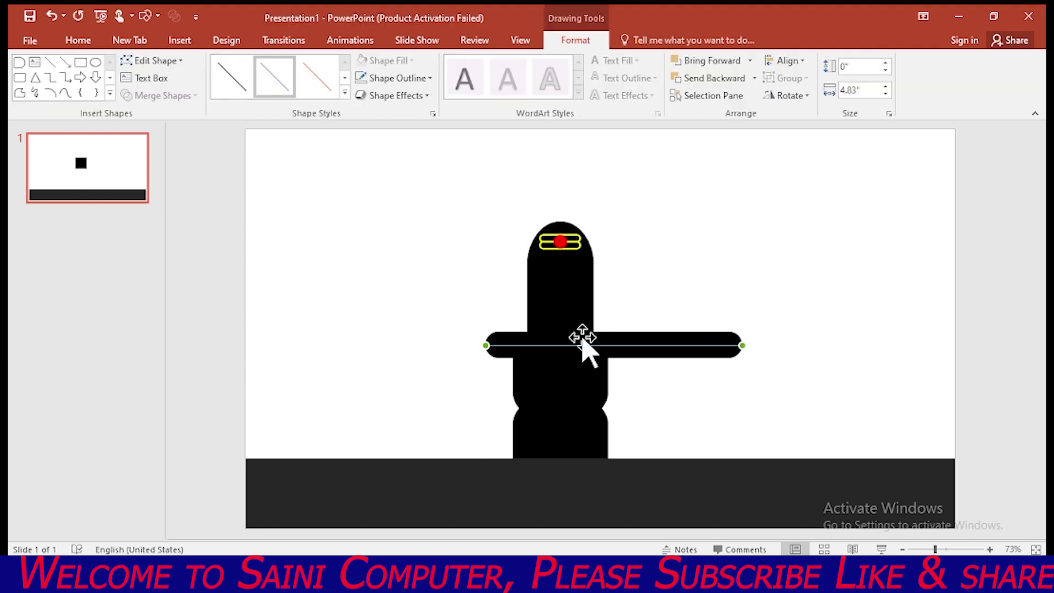
click(422, 80)
click(400, 196)
click(427, 80)
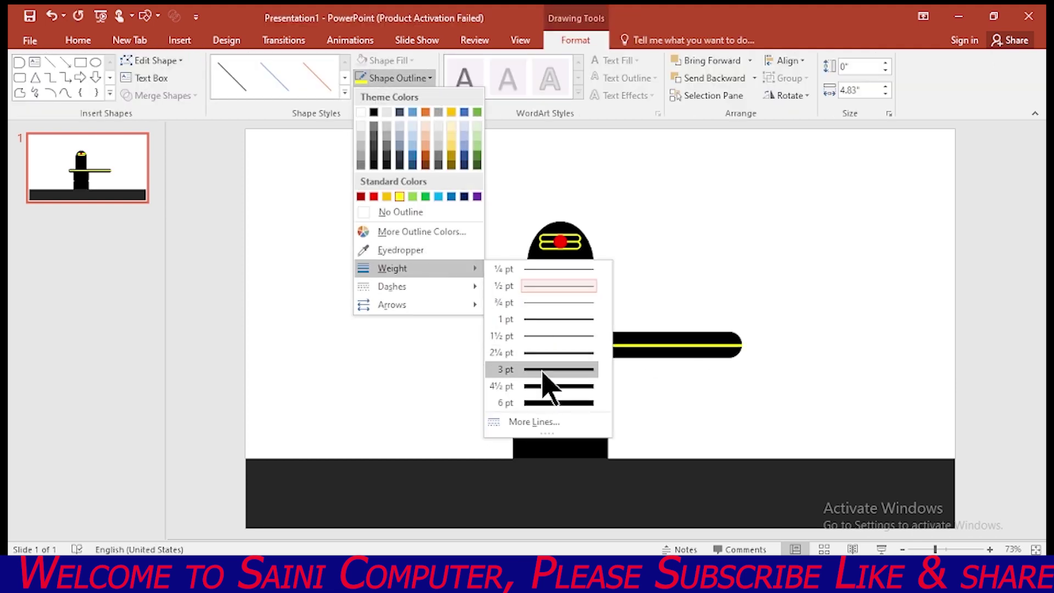
click(544, 369)
Draw a 13.33 × 6.18 inch rectangle over the slide, send it to back, and fill it purple.
click(81, 62)
drag(246, 128, 955, 460)
right_click(515, 217)
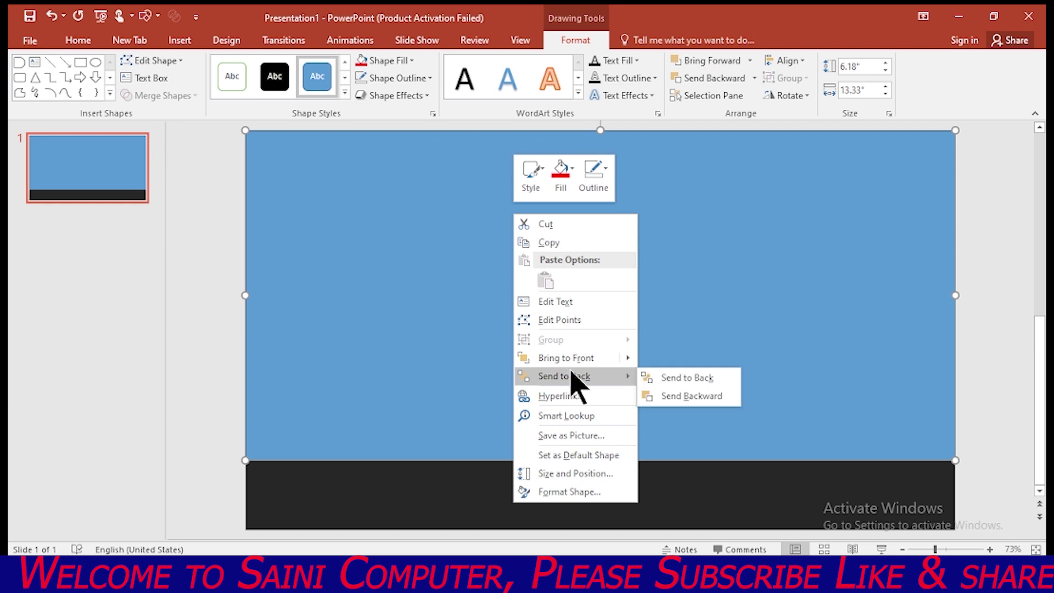
click(680, 379)
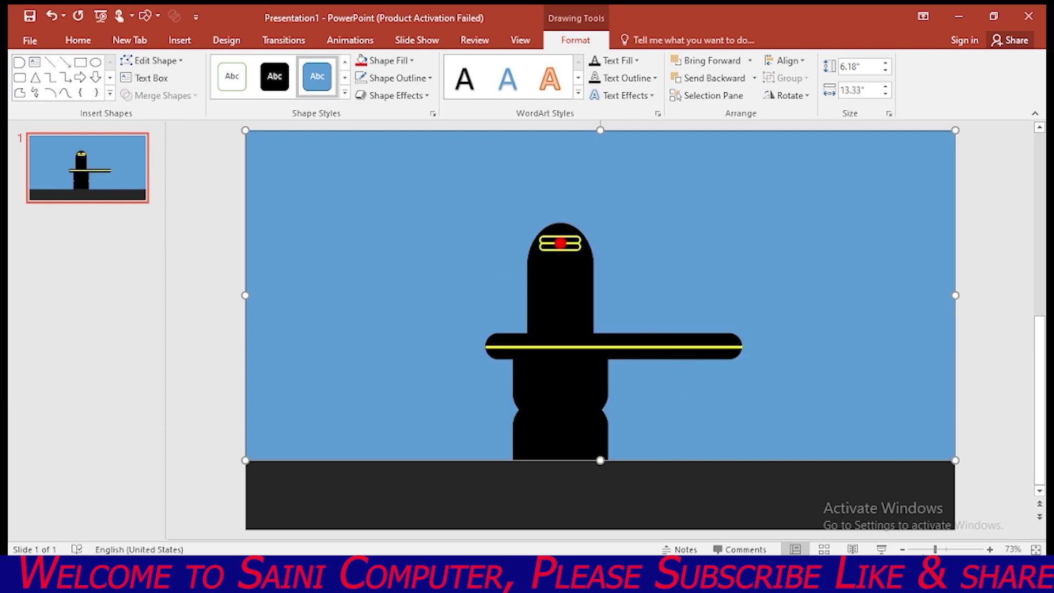
ctrl+scroll(661, 291, down, 3)
click(411, 61)
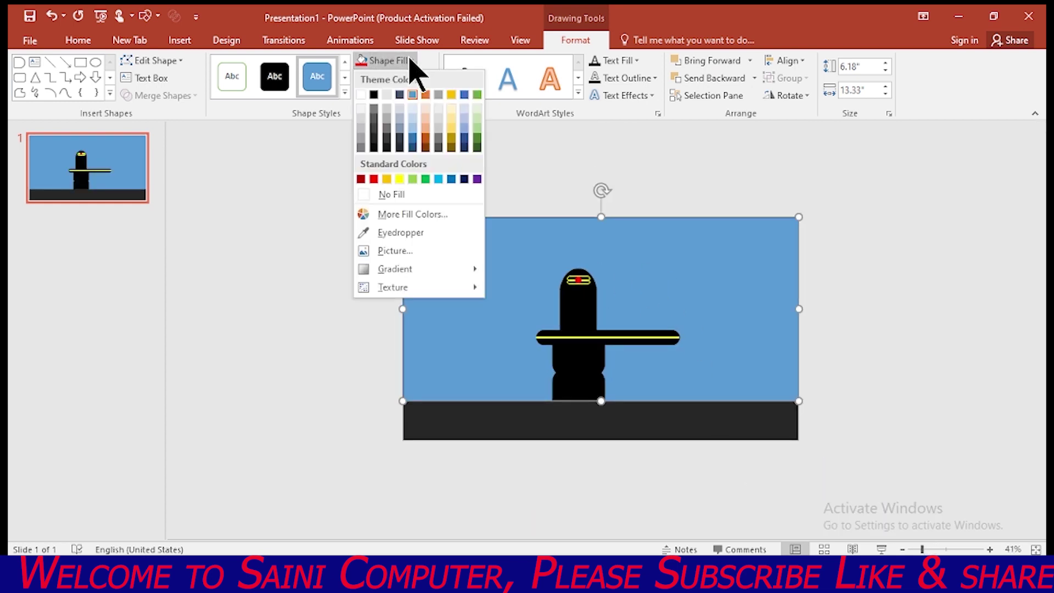
click(476, 185)
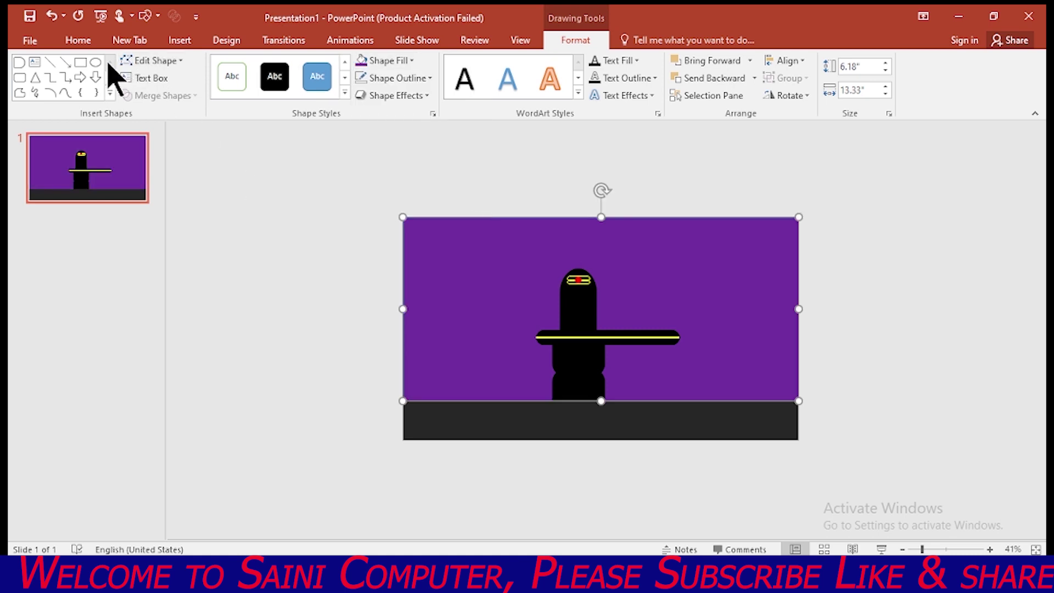
click(110, 93)
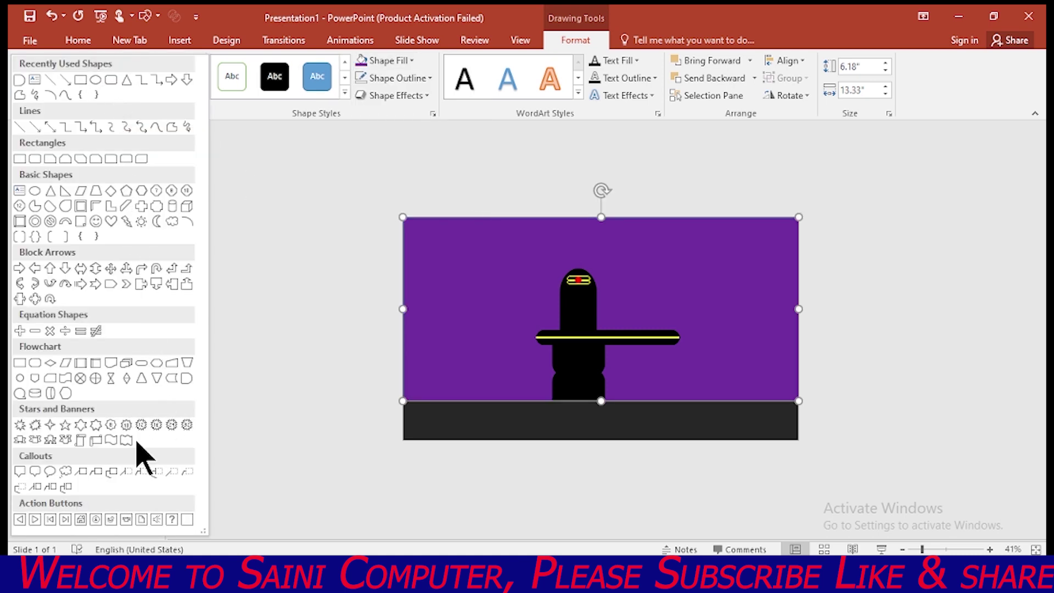
Draw a thin vertical Collate beam, 14.18 × 1.03 in, through the lingam, plus a tilted copy.
click(111, 379)
drag(537, 151, 571, 549)
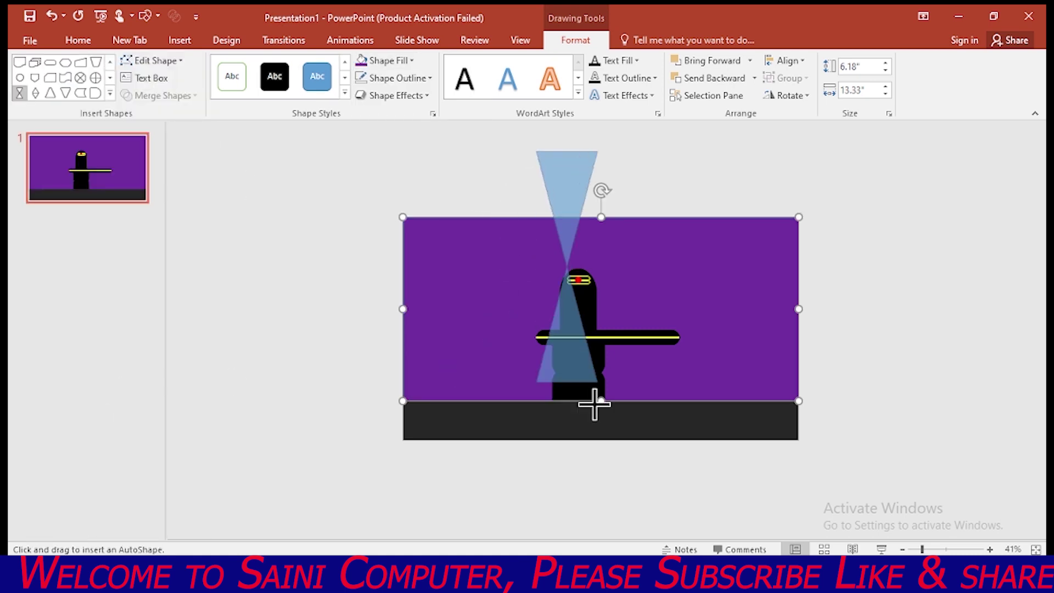
scroll(546, 489, down, 1)
drag(546, 489, 571, 433)
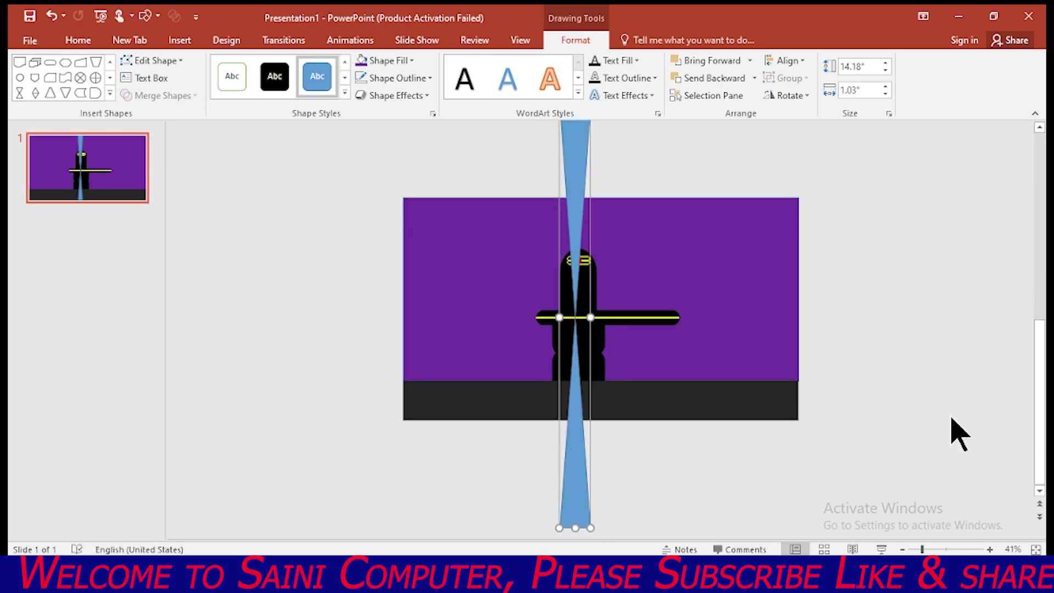
drag(1039, 391, 1041, 224)
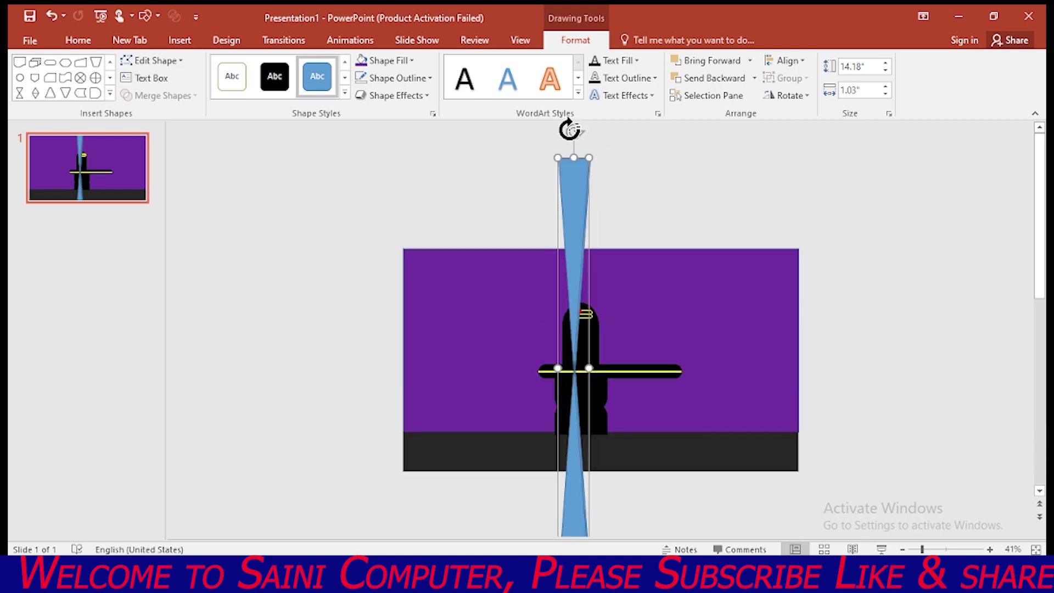
drag(570, 130, 637, 141)
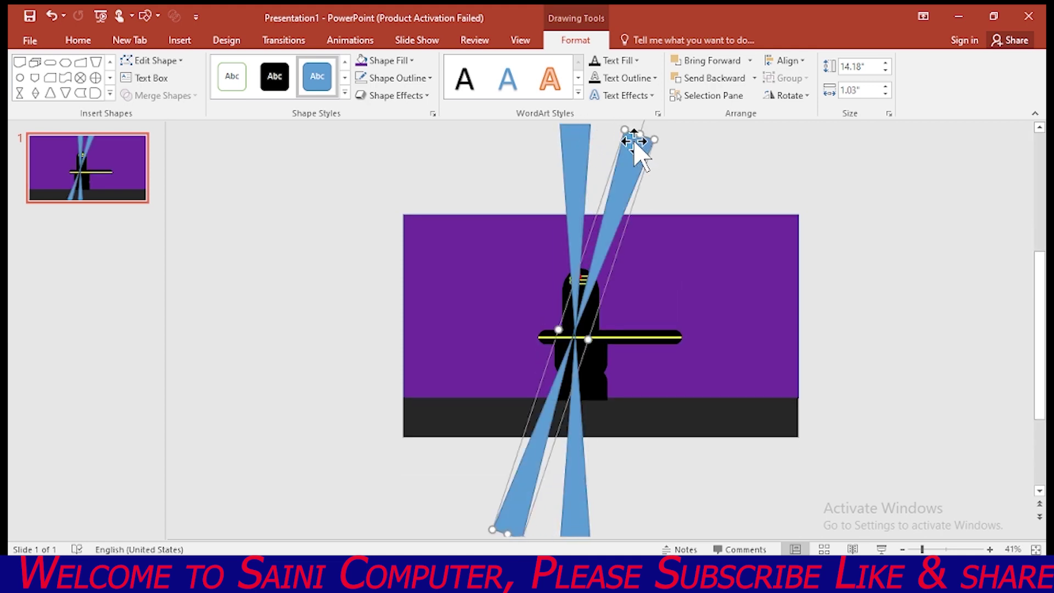
Rotate successive beam copies clockwise, through horizontal to steep downward diagonals, completing the ring of rays.
drag(626, 167, 648, 203)
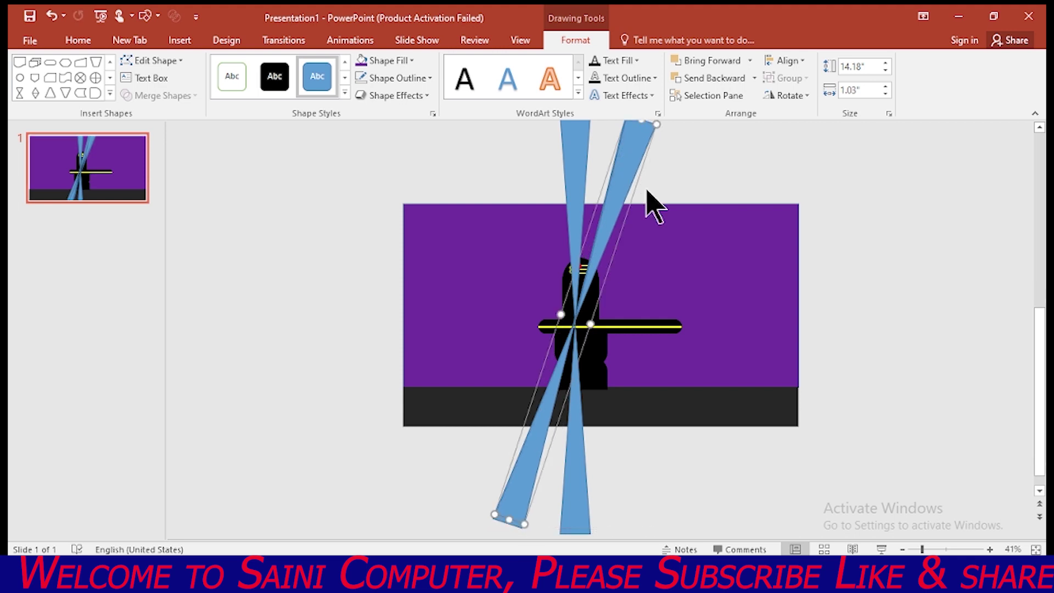
scroll(648, 192, up, 2)
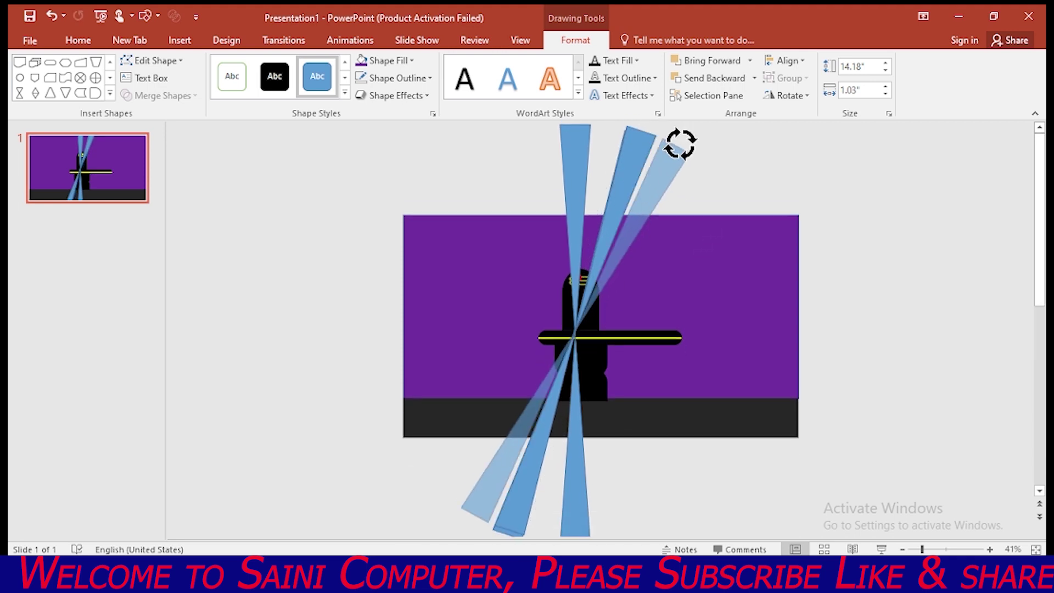
mouse_move(649, 128)
mouse_down()
mouse_move(709, 161)
mouse_move(697, 179)
mouse_up()
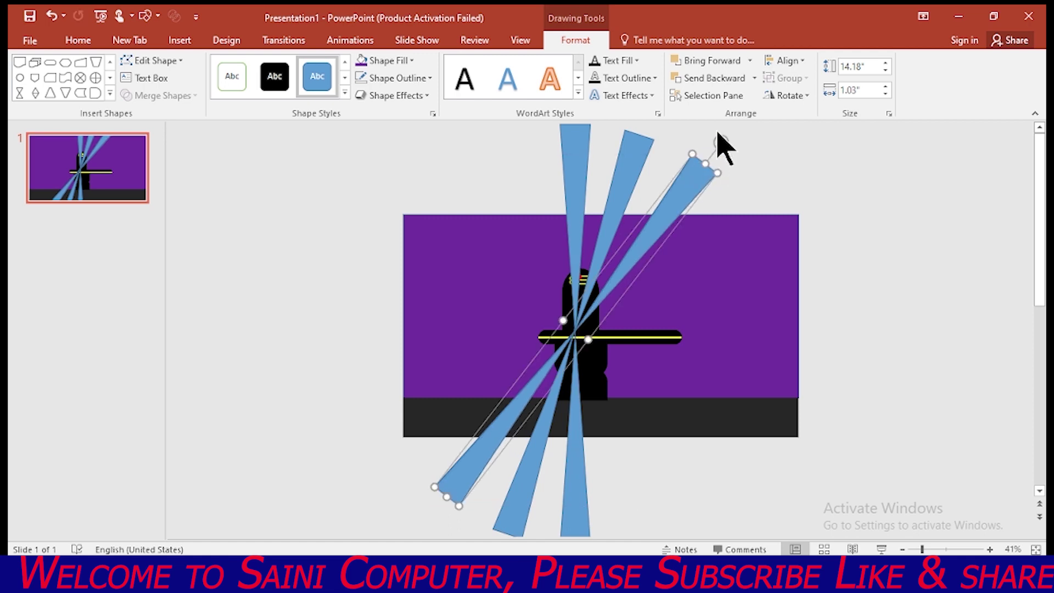
drag(717, 141, 756, 203)
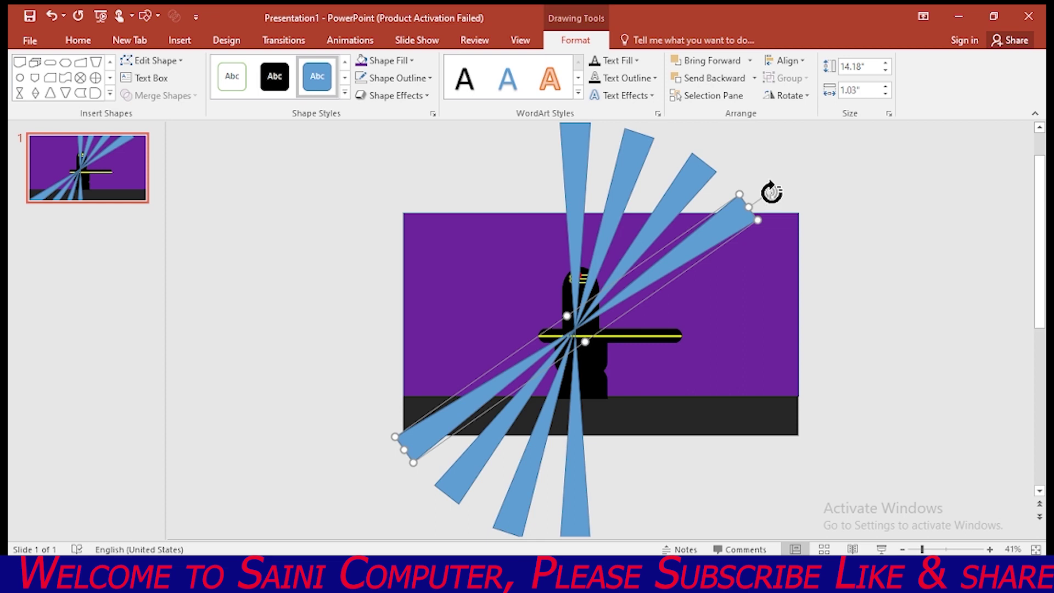
drag(772, 191, 821, 252)
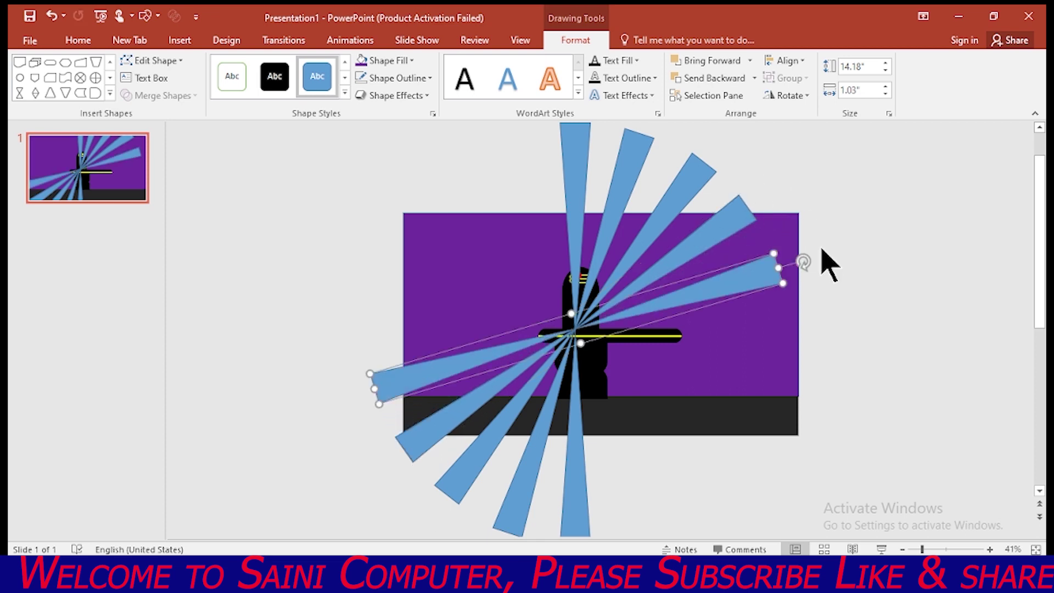
drag(803, 255, 808, 328)
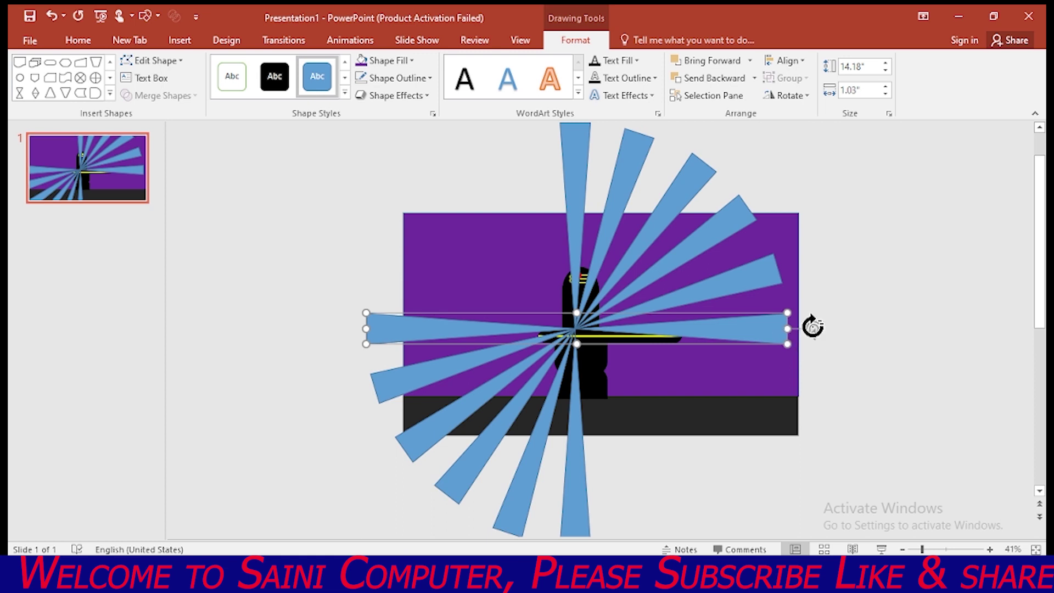
drag(813, 326, 802, 400)
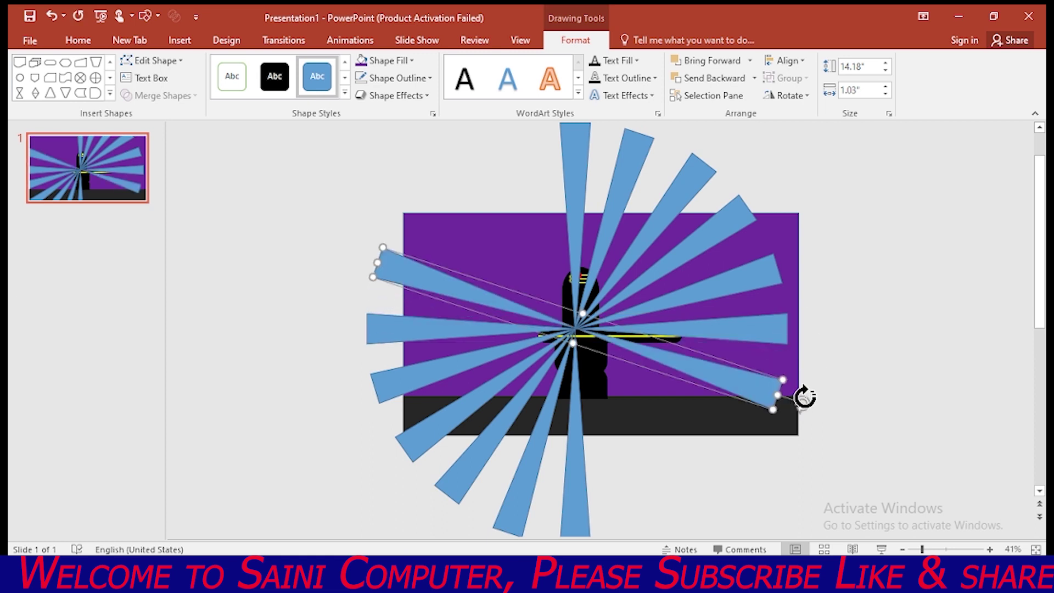
drag(799, 400, 777, 468)
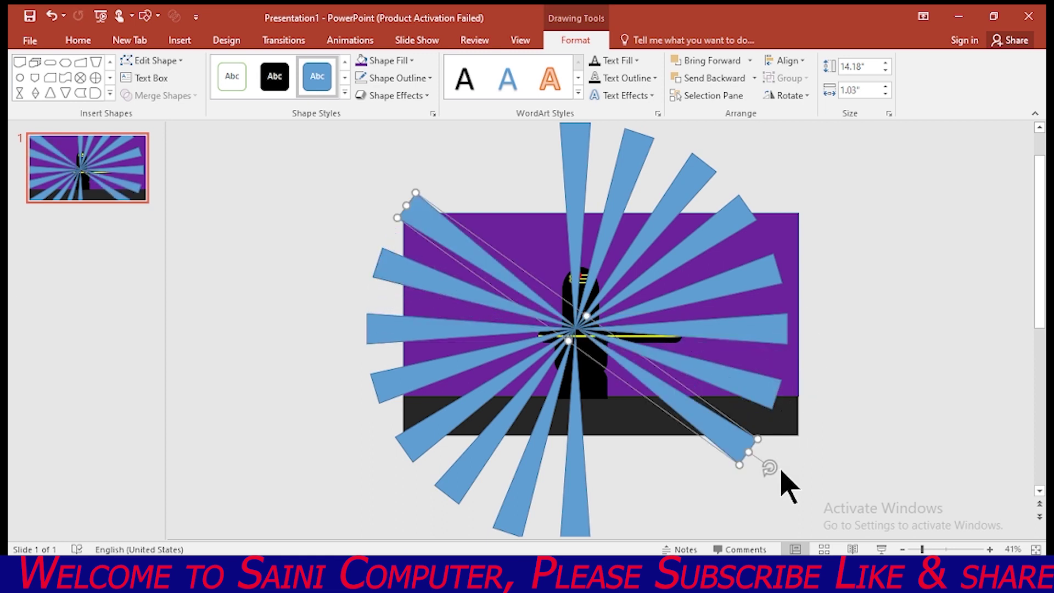
drag(770, 466, 724, 530)
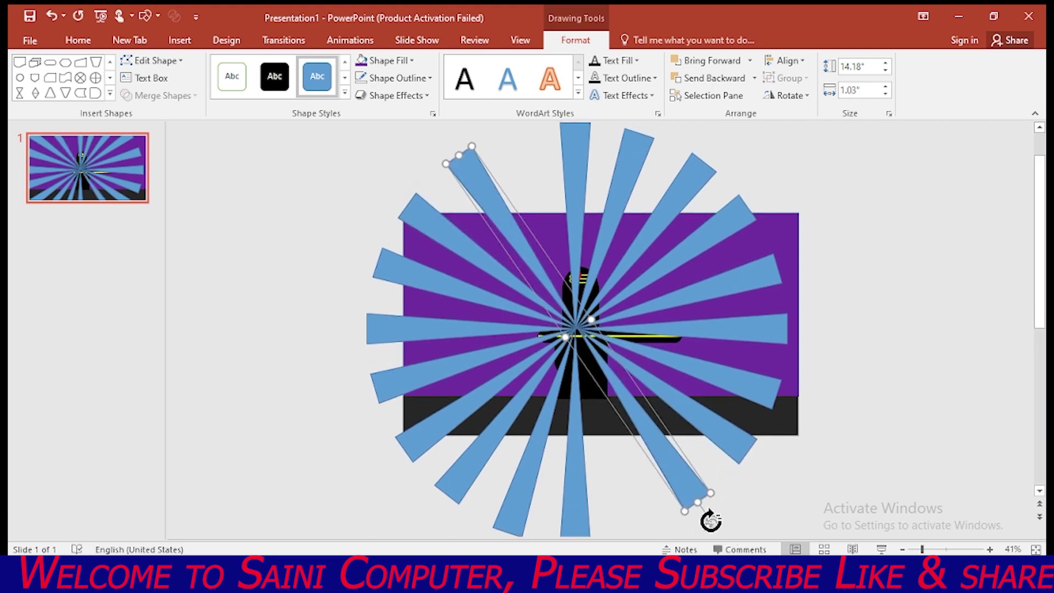
drag(710, 521, 650, 545)
Select every beam and nudge the whole sunburst right so it centres on the lingam.
shift+click(461, 223)
shift+click(480, 168)
shift+click(575, 140)
shift+click(637, 140)
shift+click(684, 173)
shift+click(719, 228)
shift+click(741, 272)
shift+click(755, 321)
shift+click(758, 362)
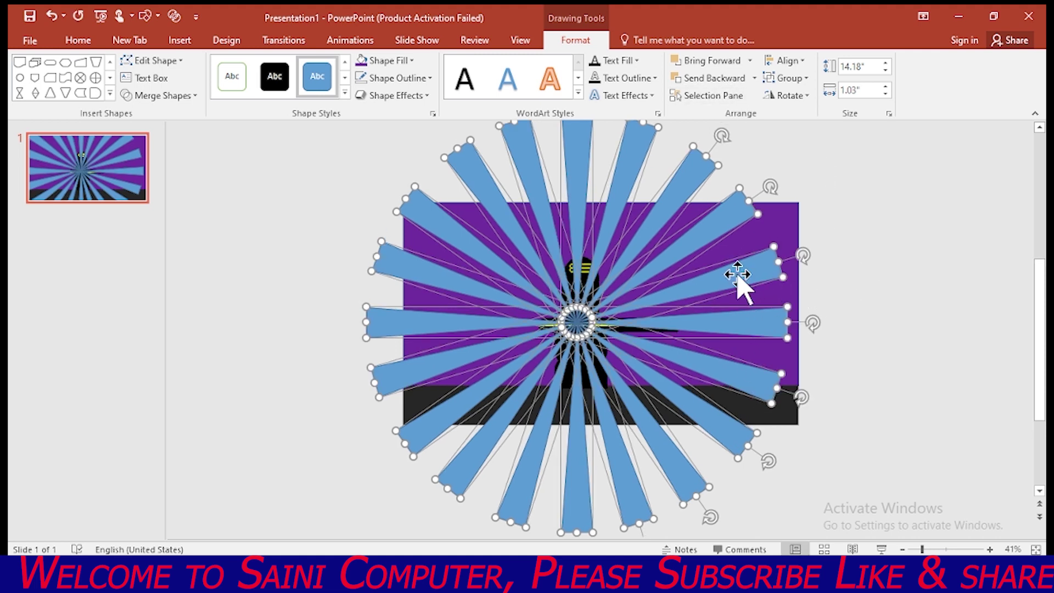
drag(737, 273, 766, 265)
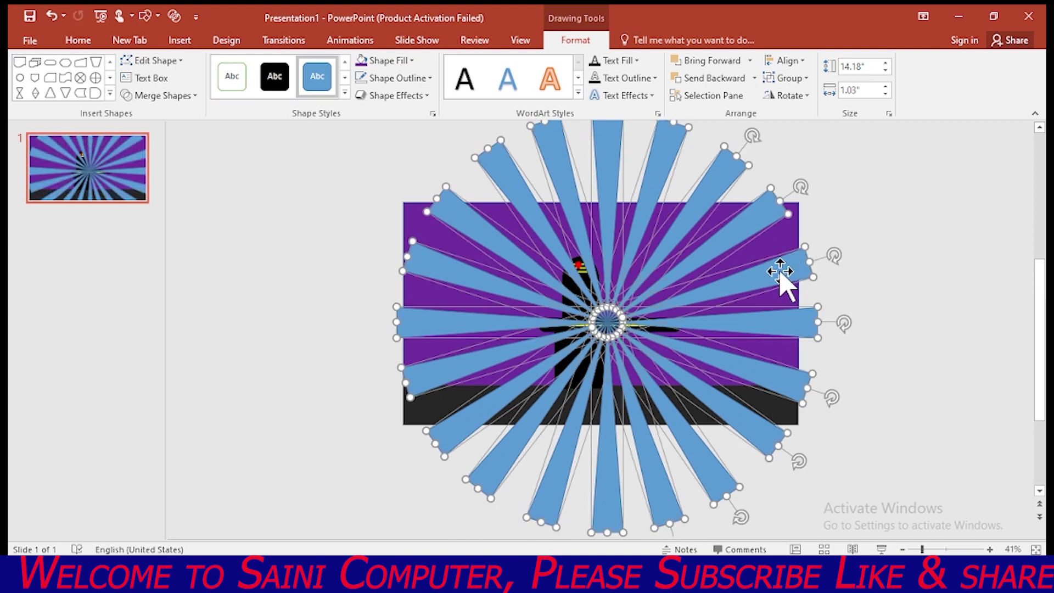
right_click(781, 271)
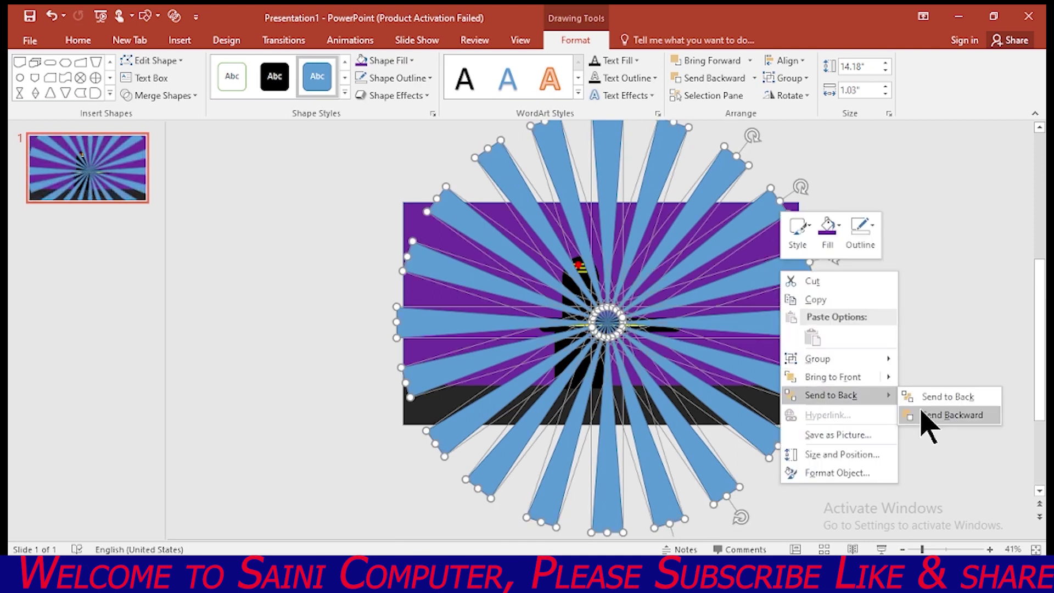
Send the sunburst behind the purple background.
click(922, 416)
right_click(746, 281)
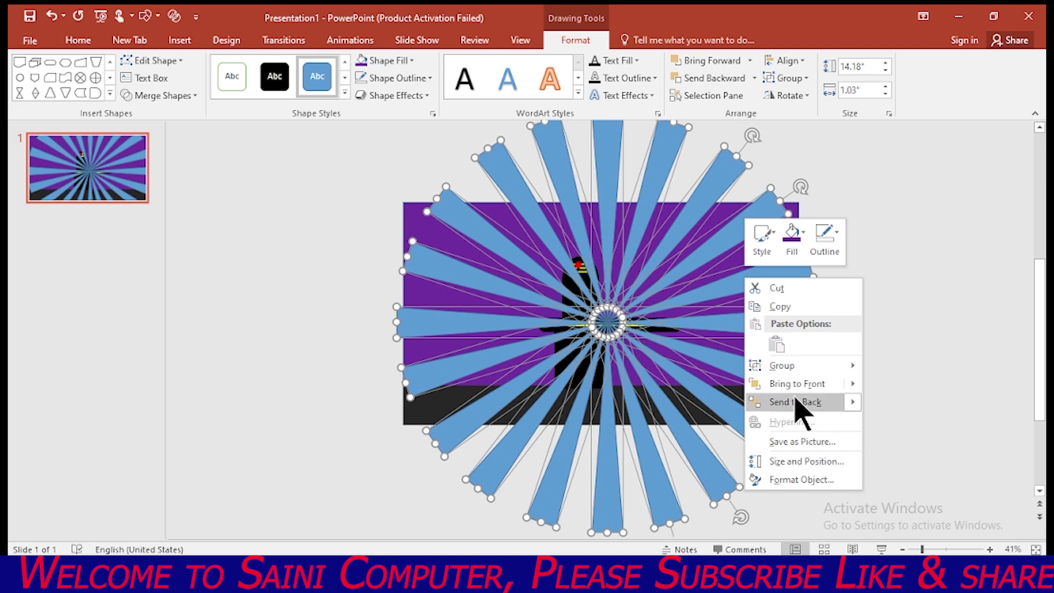
click(892, 407)
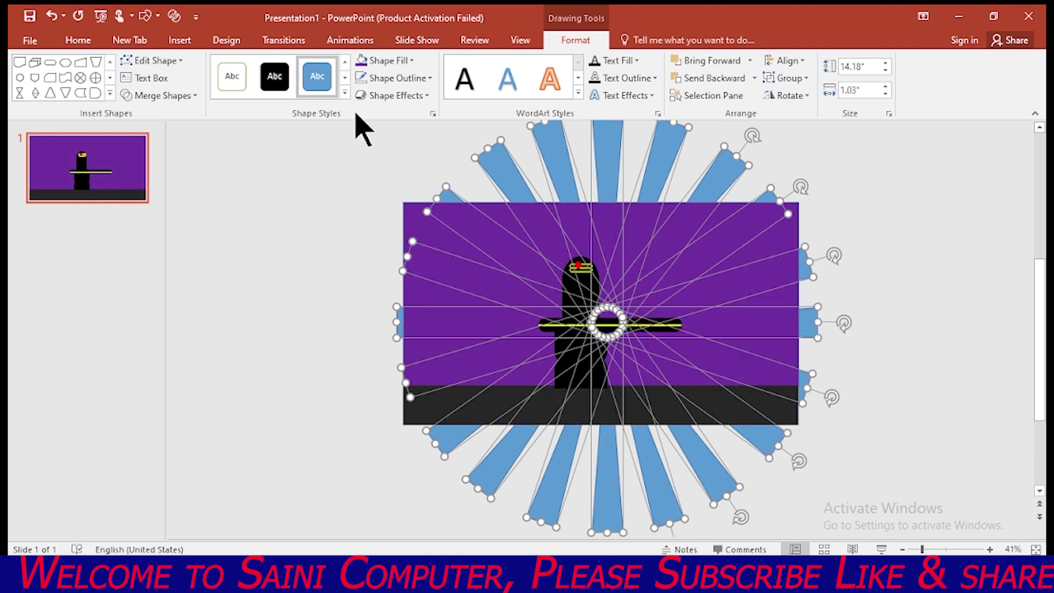
Make the sunburst rays solid red with no outline.
click(414, 61)
click(400, 180)
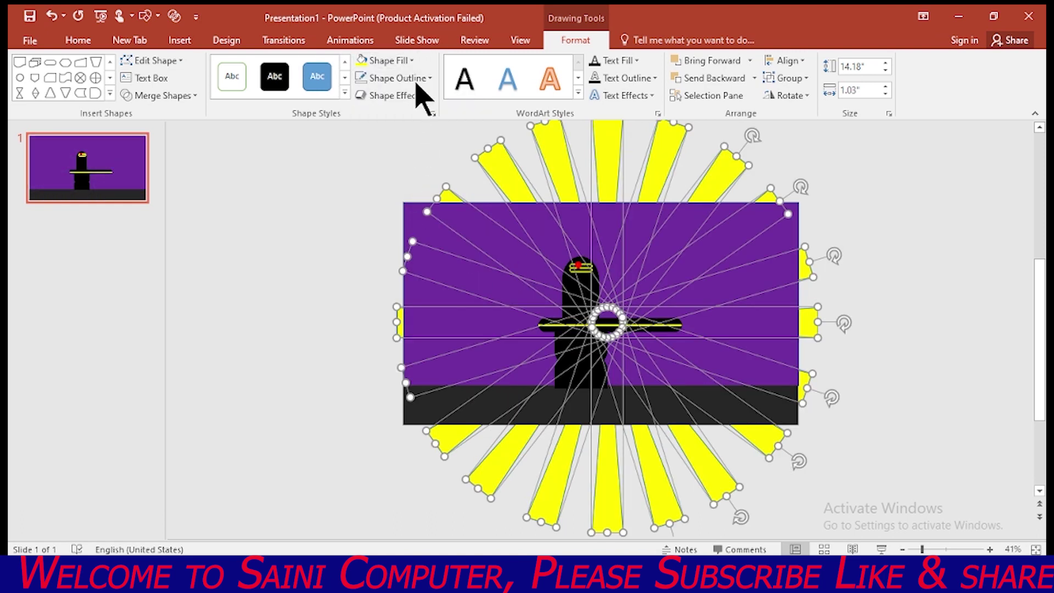
click(413, 61)
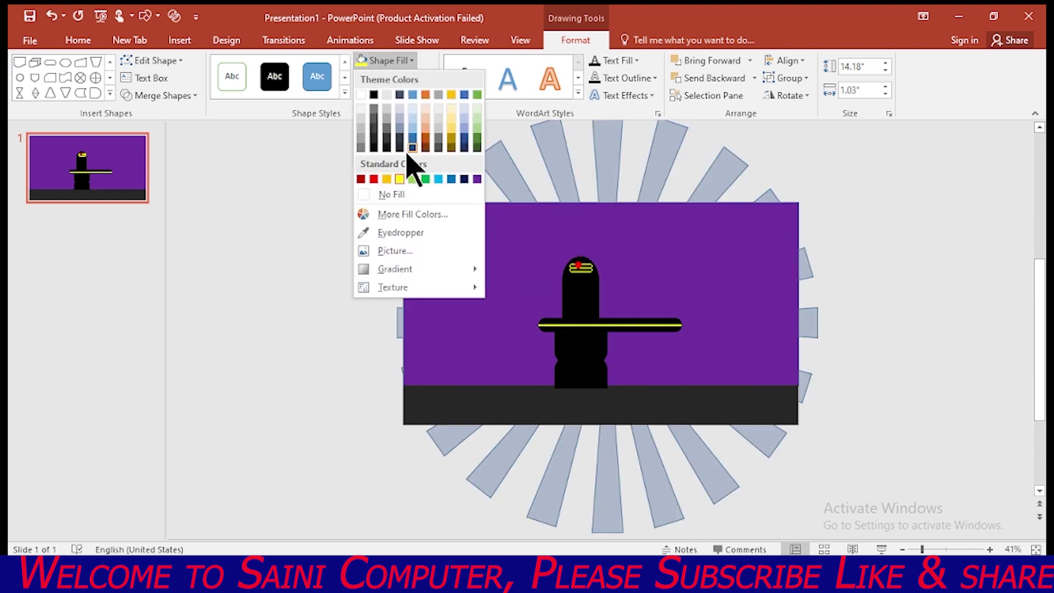
click(374, 180)
click(430, 78)
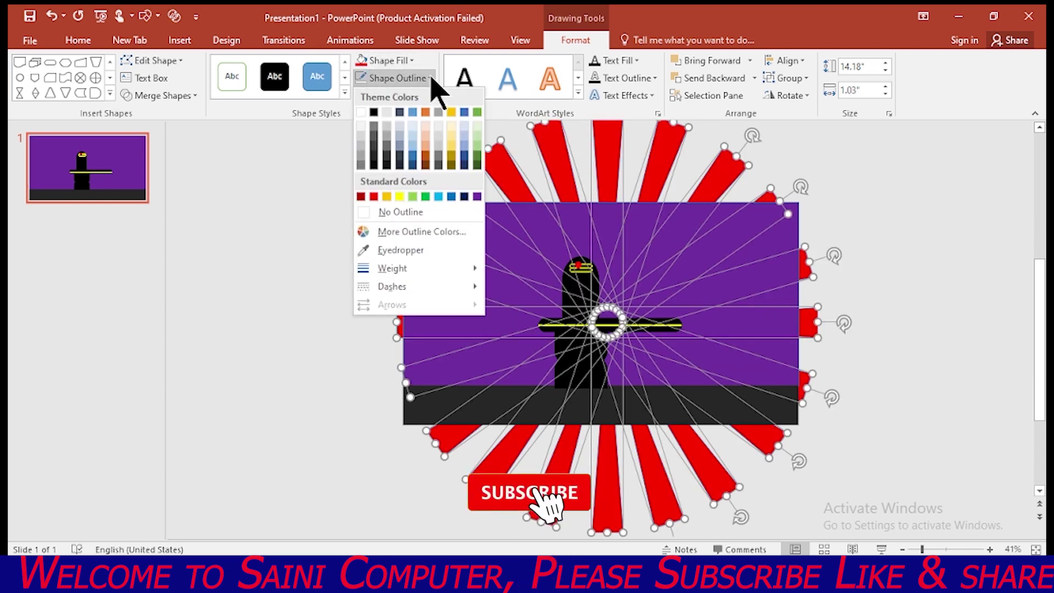
click(399, 213)
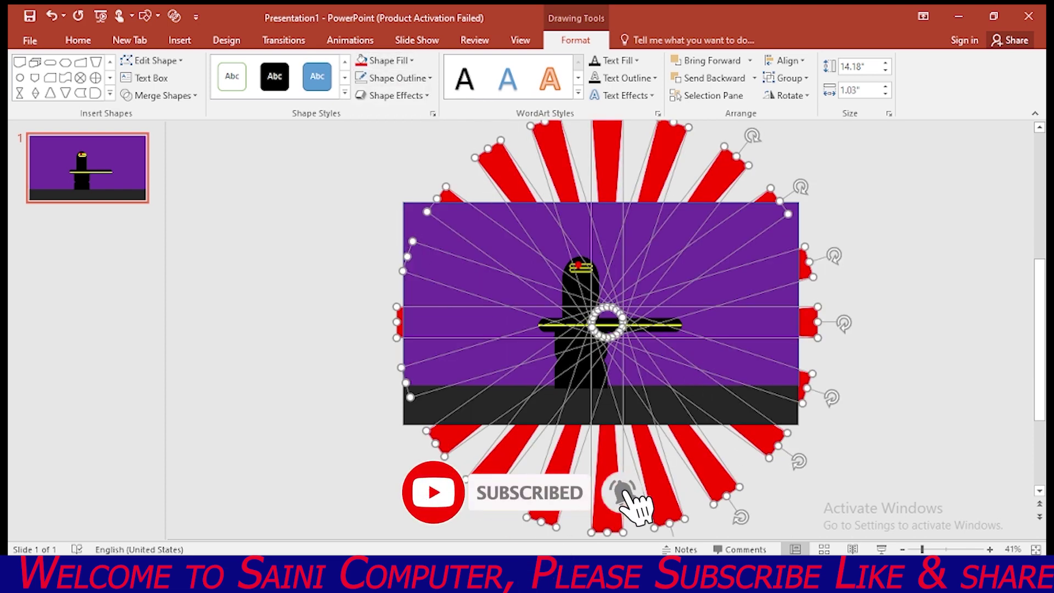
ctrl+scroll(962, 190, up, 3)
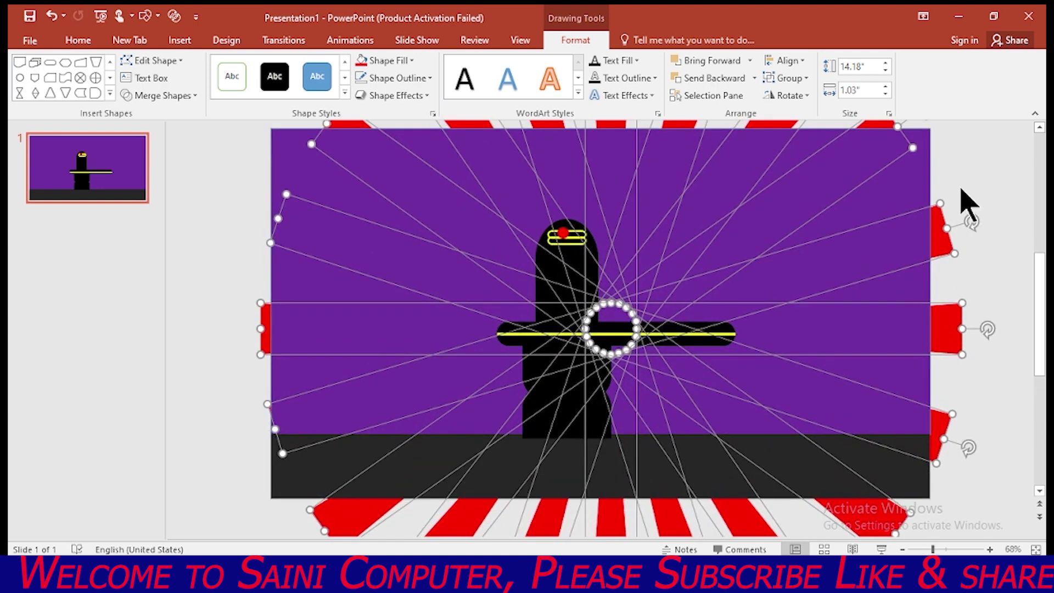
click(805, 78)
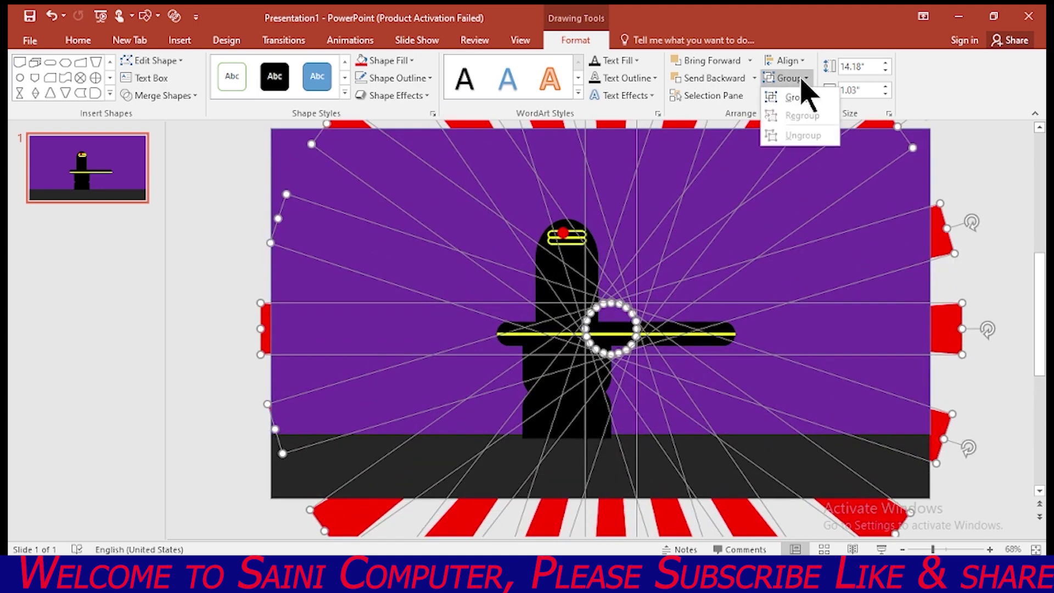
Group all the beams and send the purple background behind the rays.
click(811, 100)
right_click(735, 242)
mouse_move(786, 405)
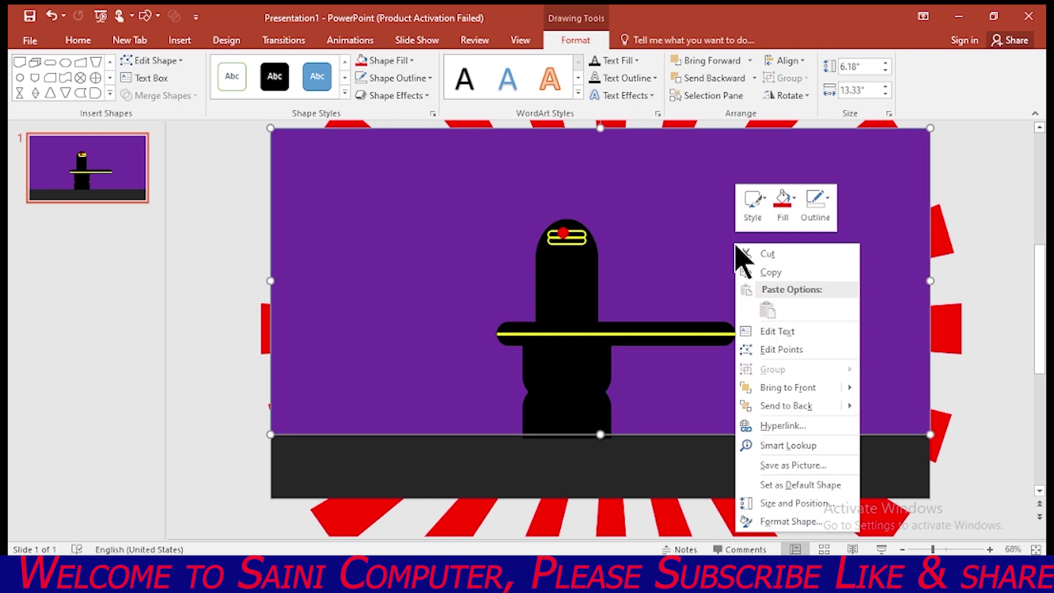
click(902, 408)
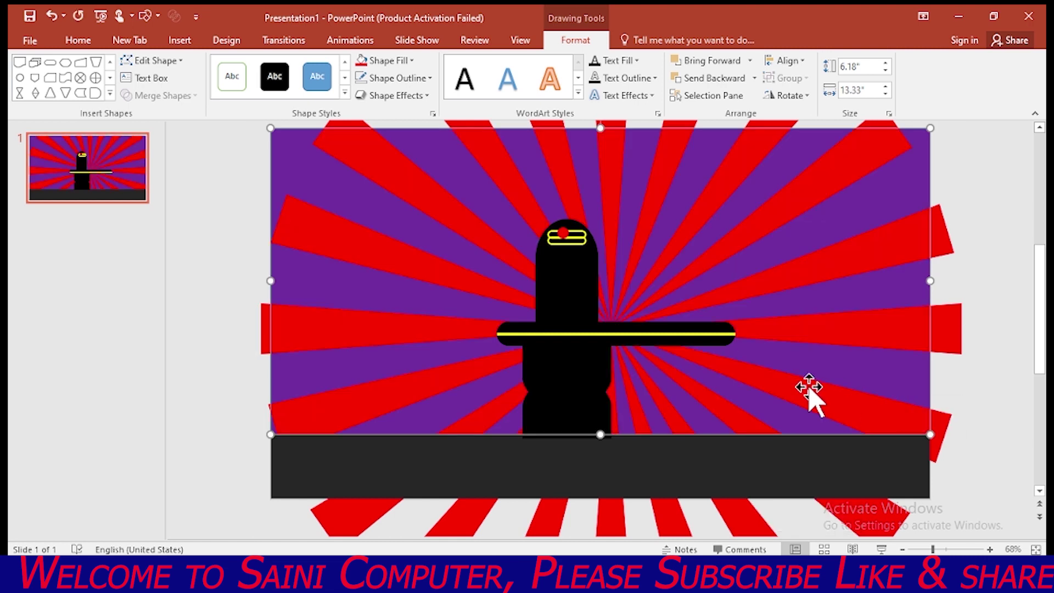
Shift the black lingam slightly right and centre the red dot on the yellow tilak.
drag(591, 365, 621, 364)
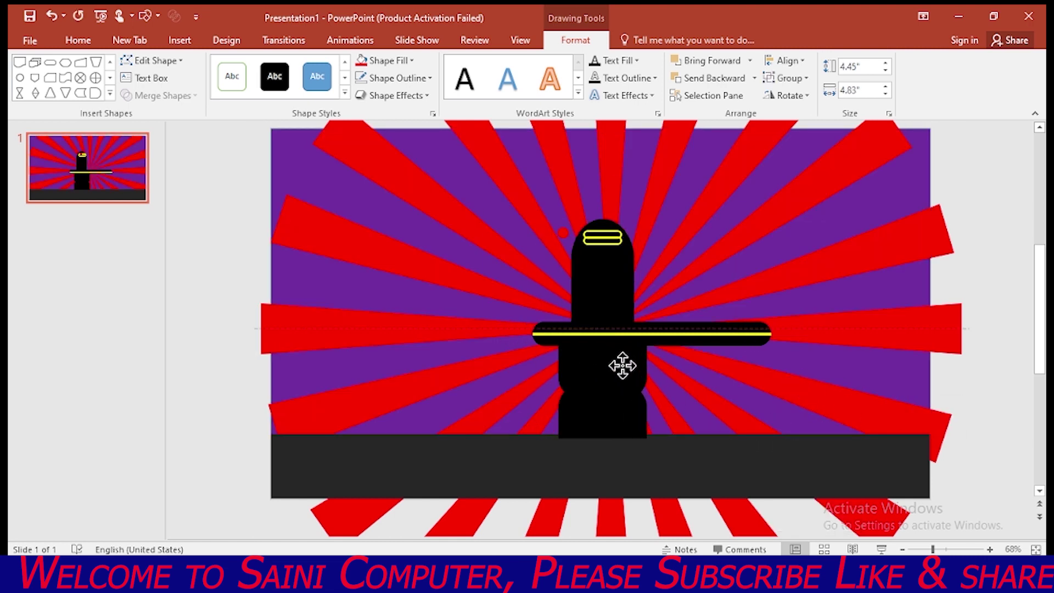
drag(564, 233, 598, 240)
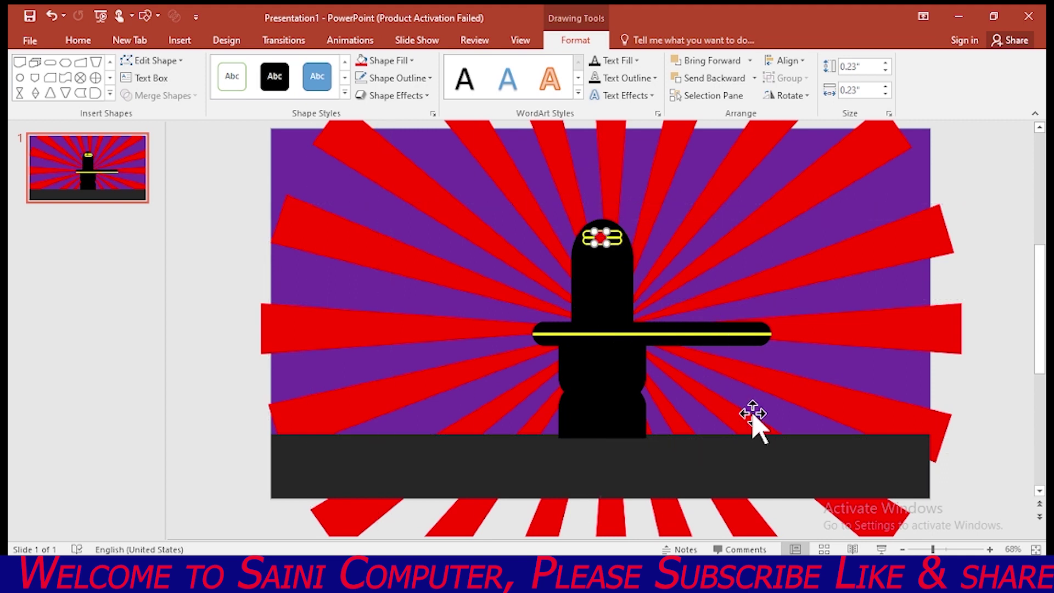
click(939, 550)
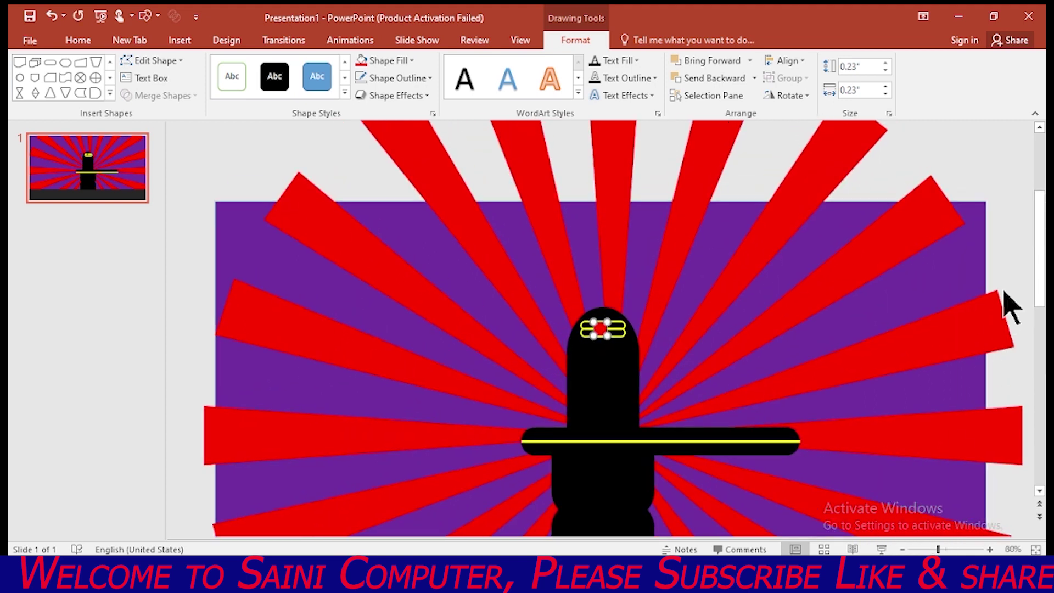
scroll(772, 354, down, 3)
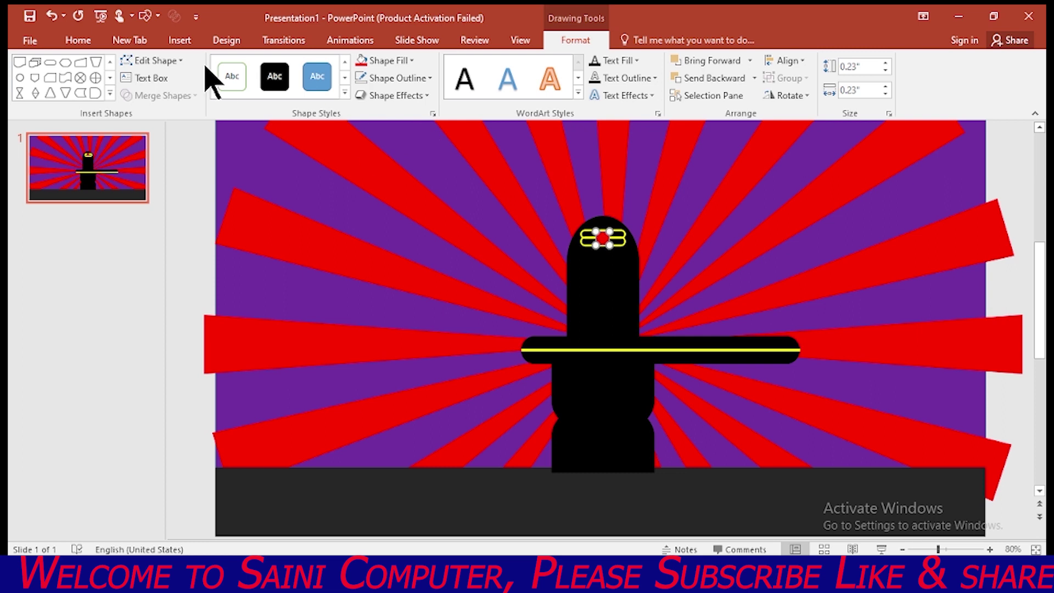
click(283, 41)
Give the red tilak dot a Grow/Shrink emphasis and the red rays a Spin emphasis.
click(332, 43)
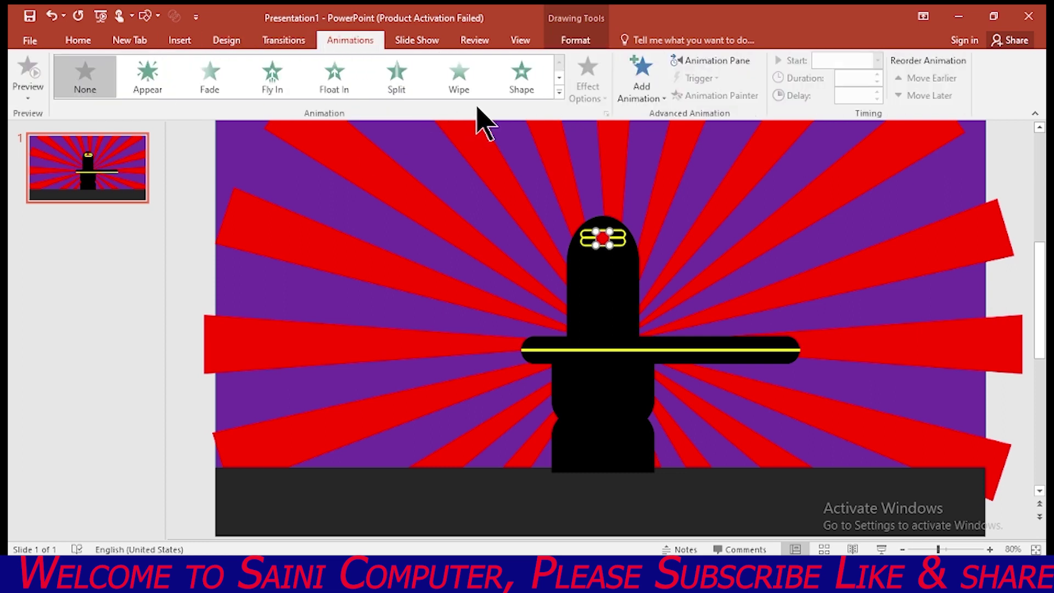
click(559, 92)
scroll(511, 259, down, 2)
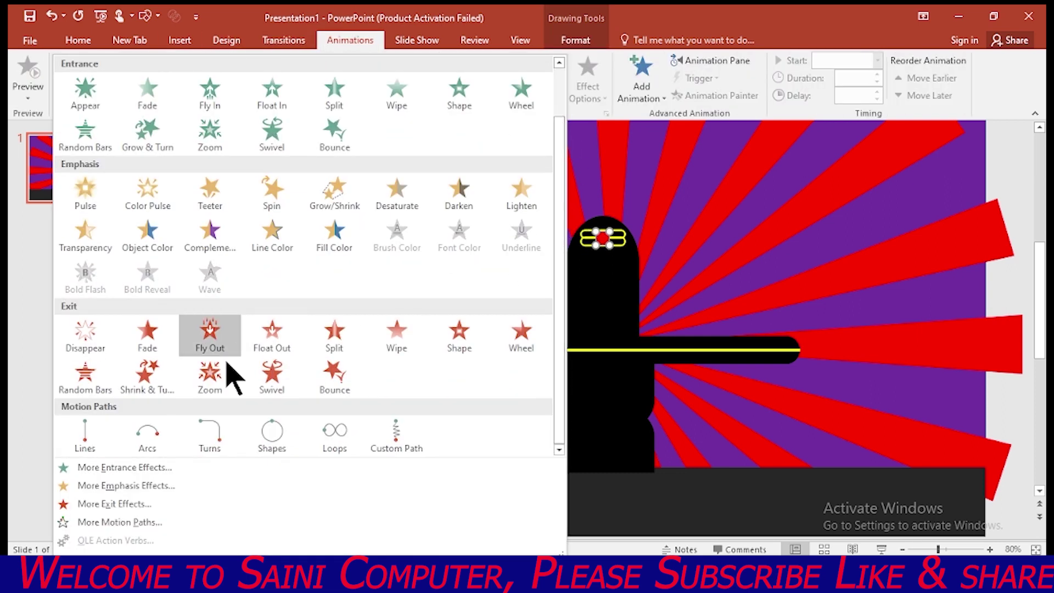
click(331, 199)
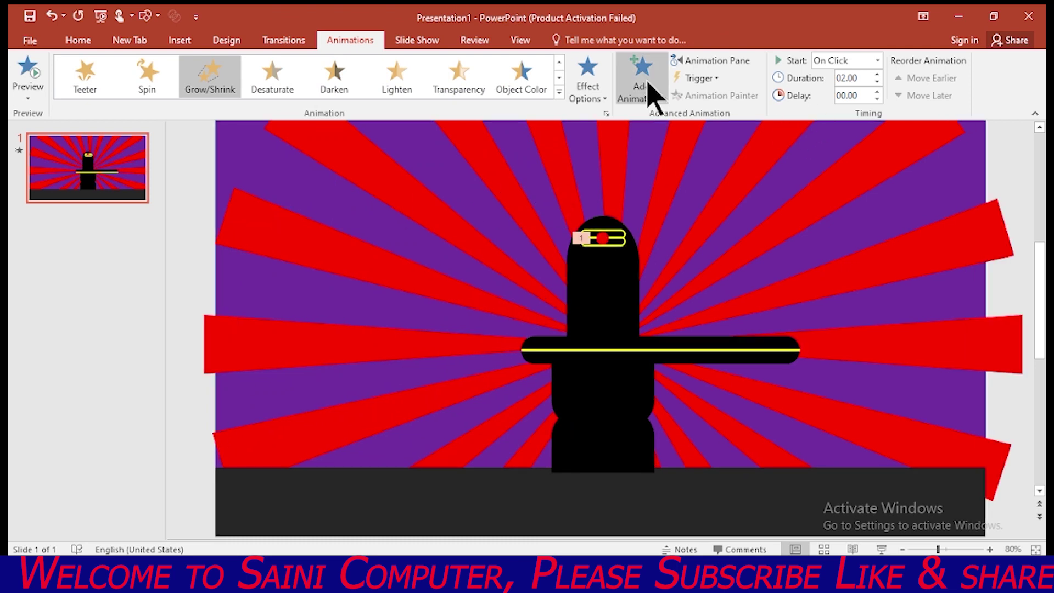
click(559, 92)
click(271, 249)
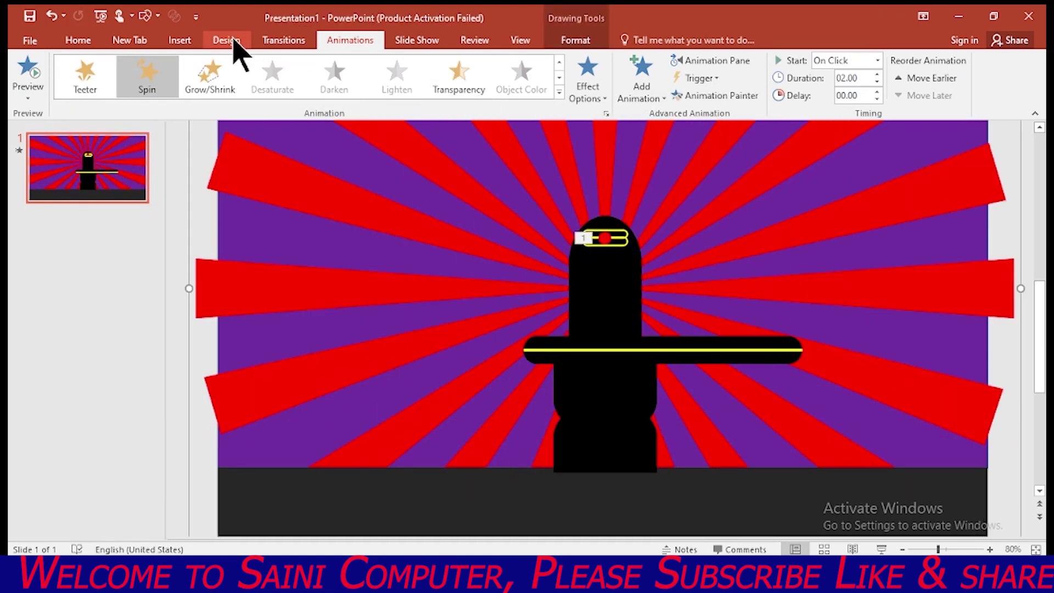
Insert WordArt reading 'Har Har Mahadev' and move it onto the dark bottom band.
click(179, 42)
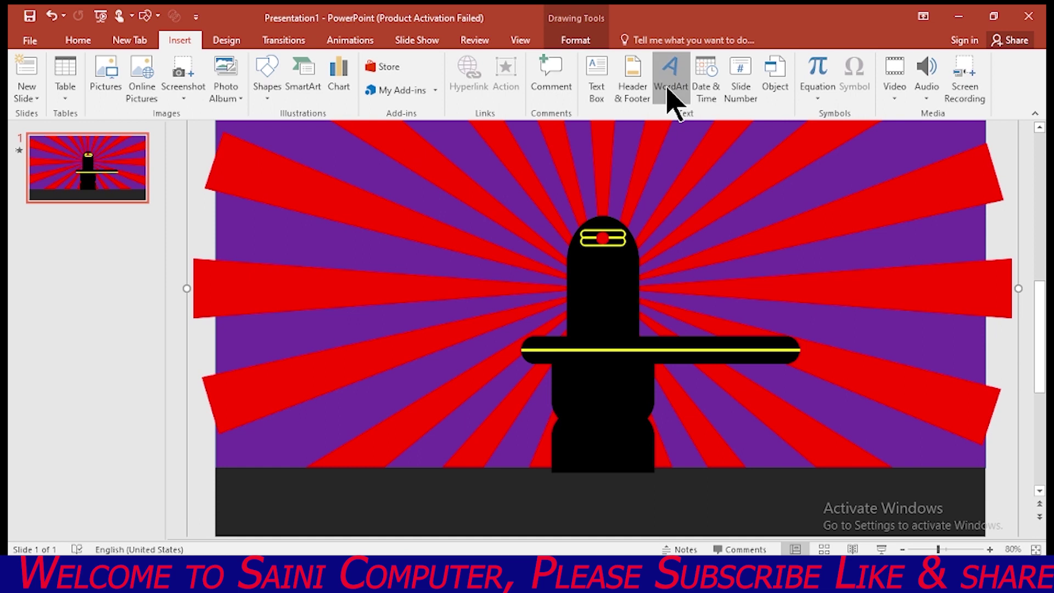
click(669, 94)
click(801, 220)
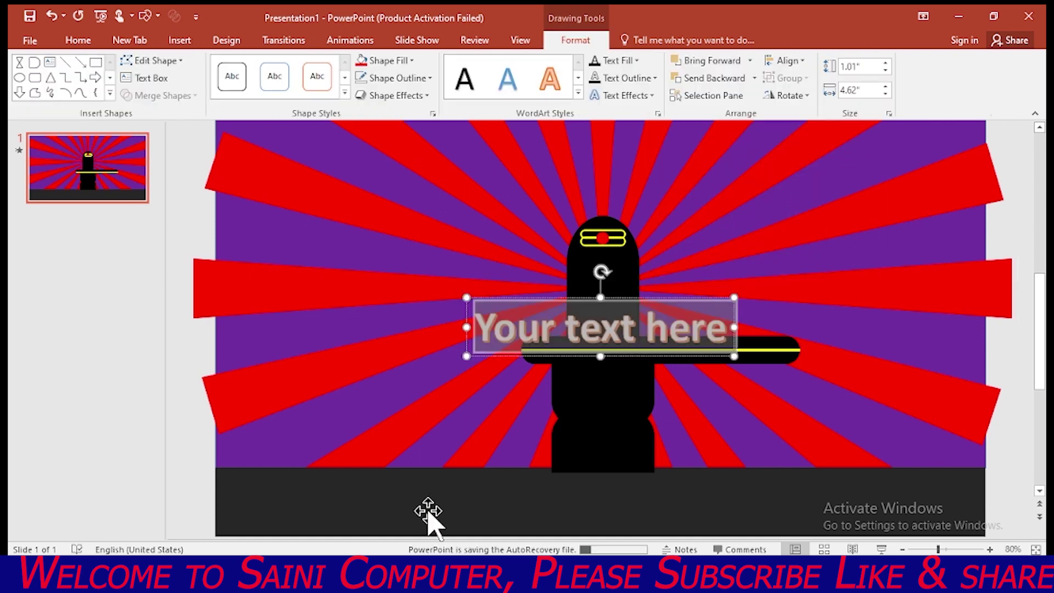
key(Delete)
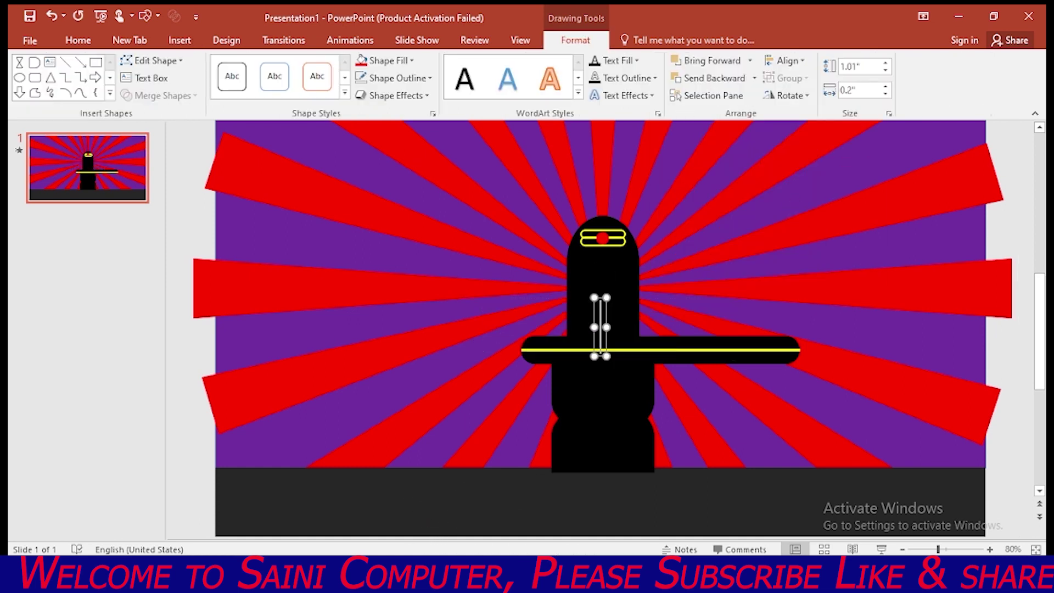
text(Har Har M)
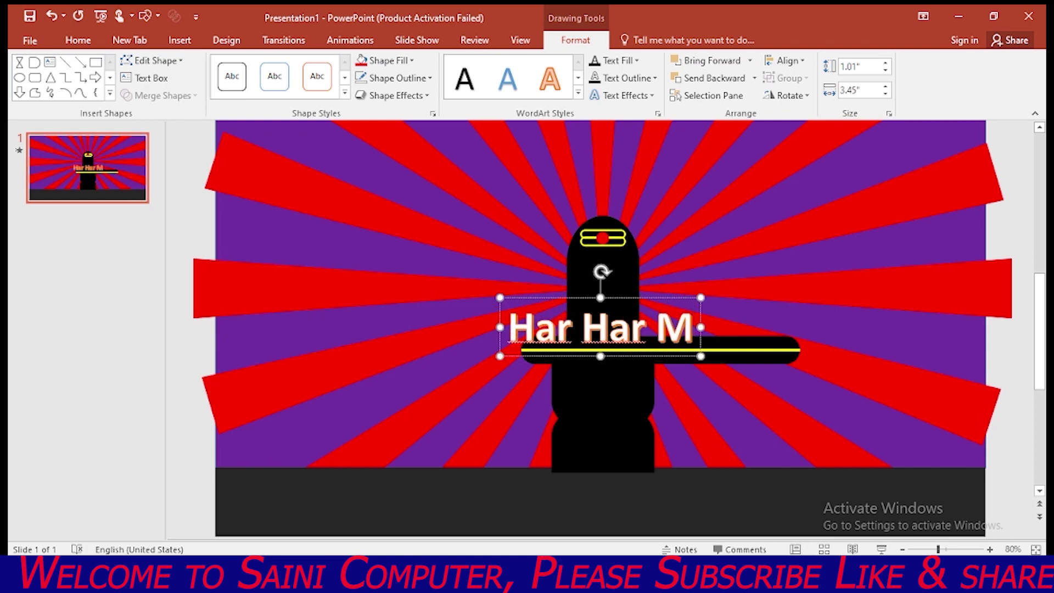
text(ahad)
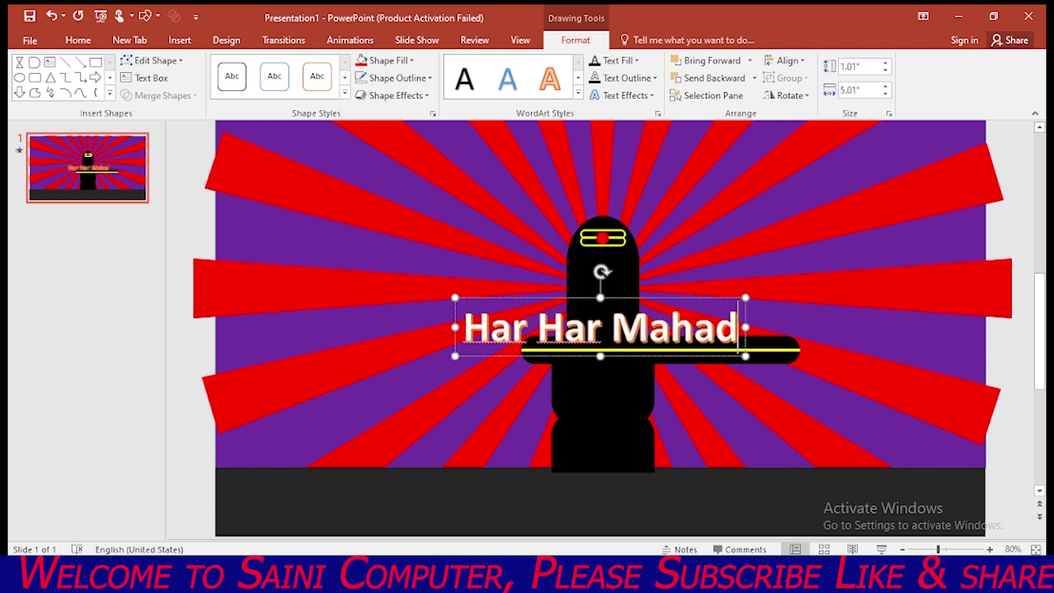
text(ev)
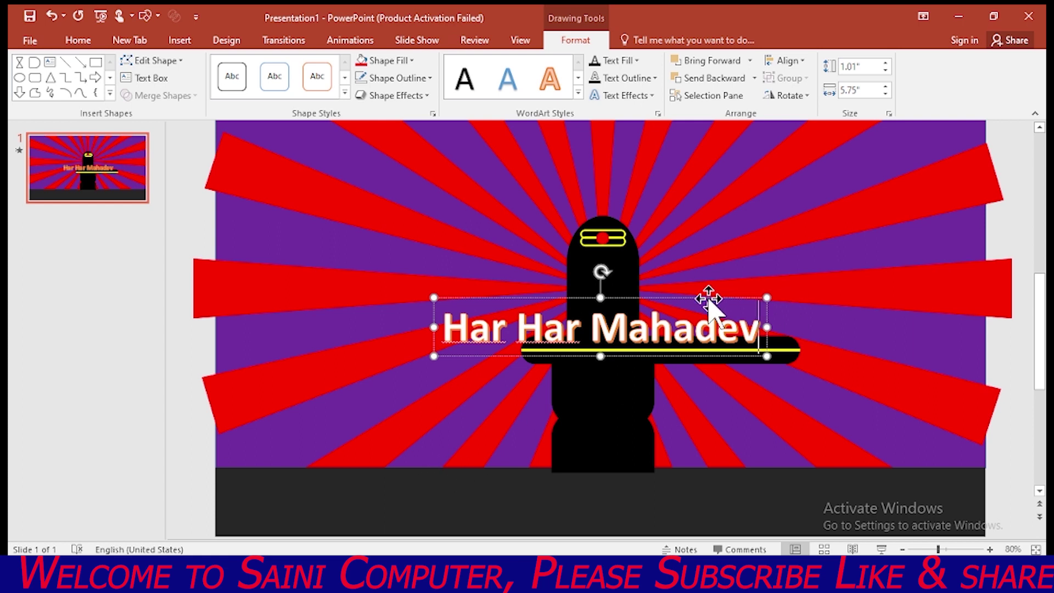
drag(708, 299, 708, 471)
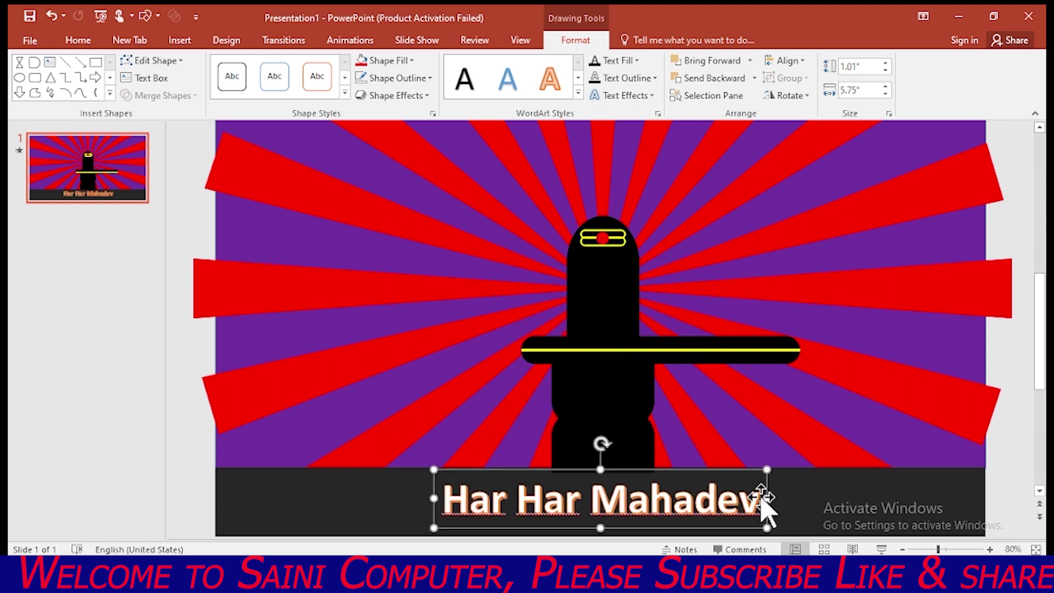
Apply a Reflection text effect to the 'Har Har Mahadev' caption.
drag(757, 490, 497, 497)
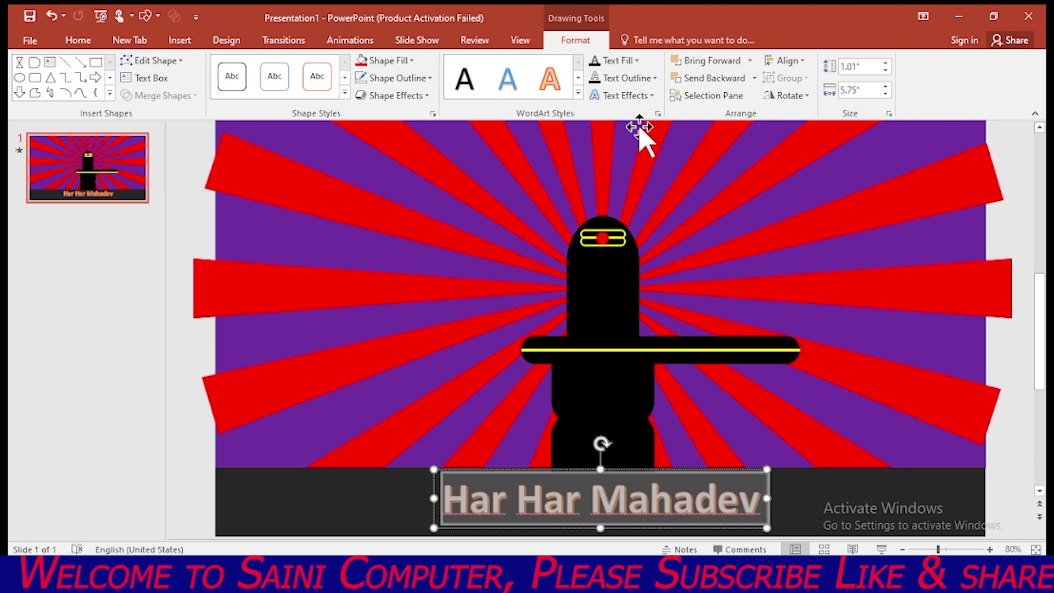
click(652, 95)
mouse_move(644, 156)
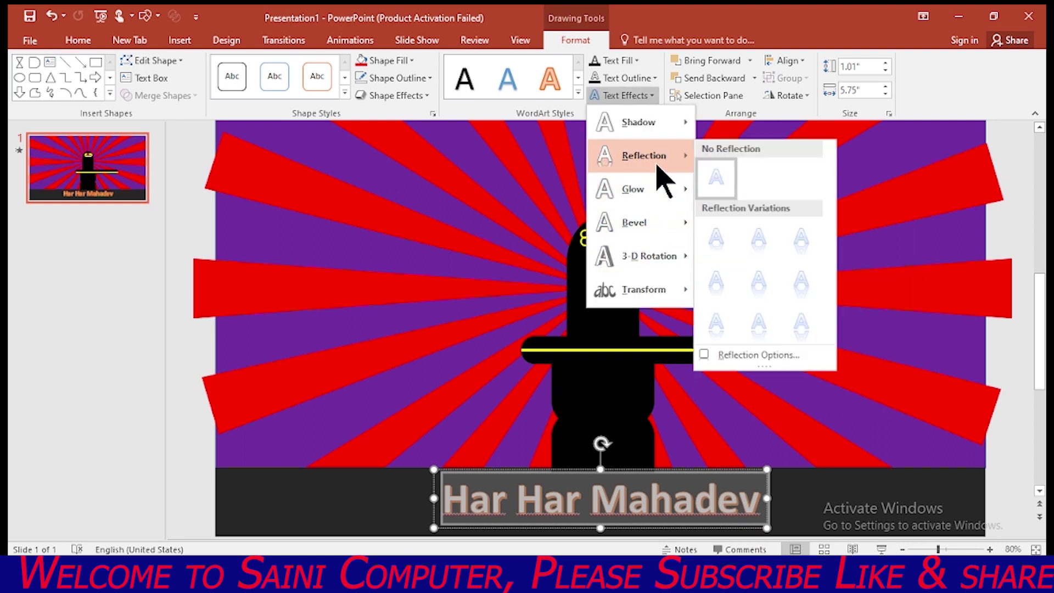
click(802, 283)
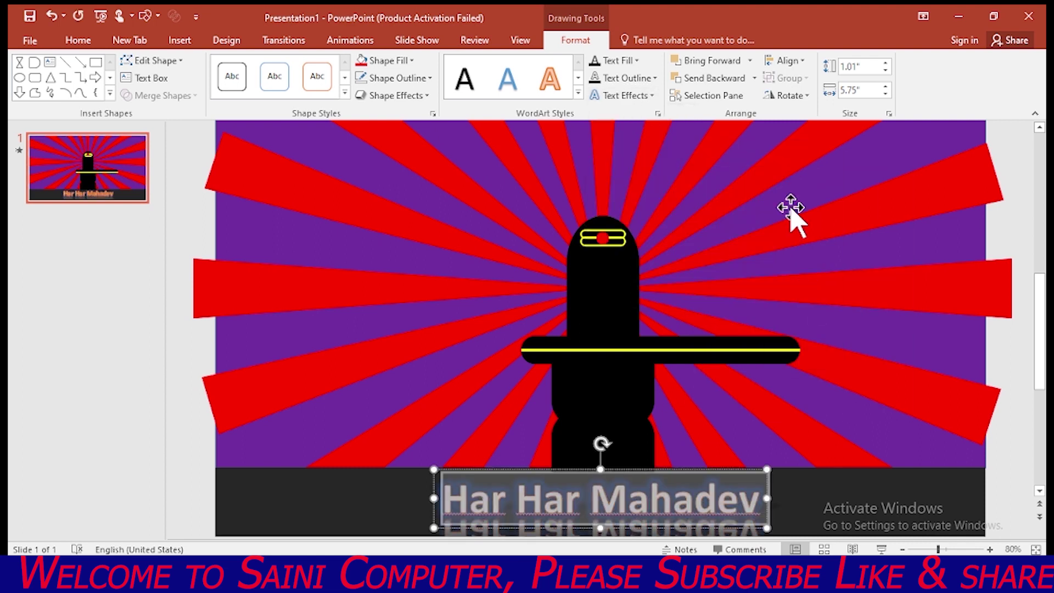
click(354, 41)
Apply Grow/Shrink to the 'Har Har Mahadev' text and select all three animations.
click(560, 93)
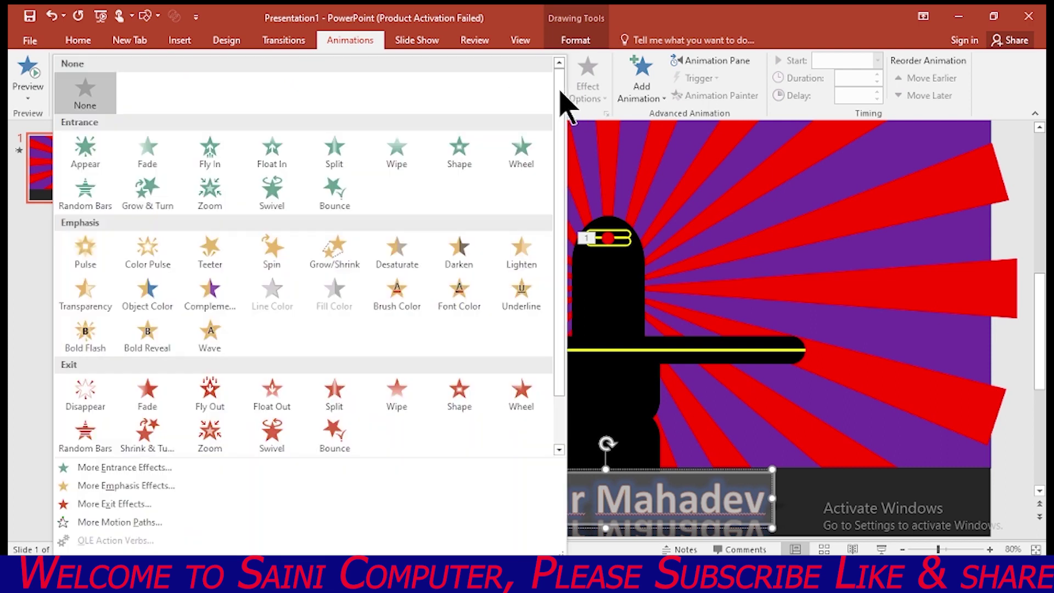
click(333, 247)
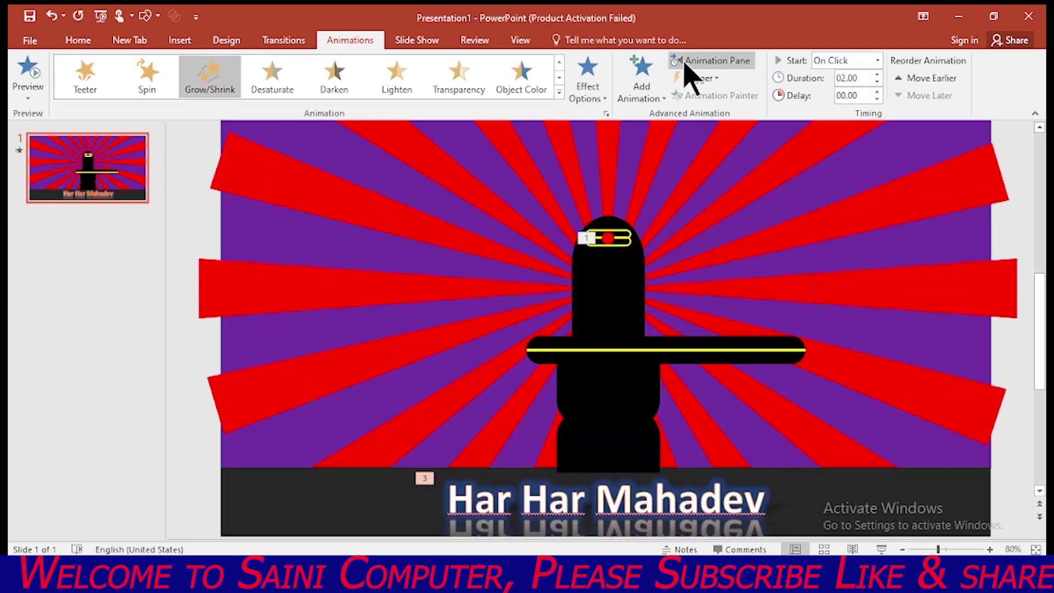
click(686, 66)
shift+click(799, 188)
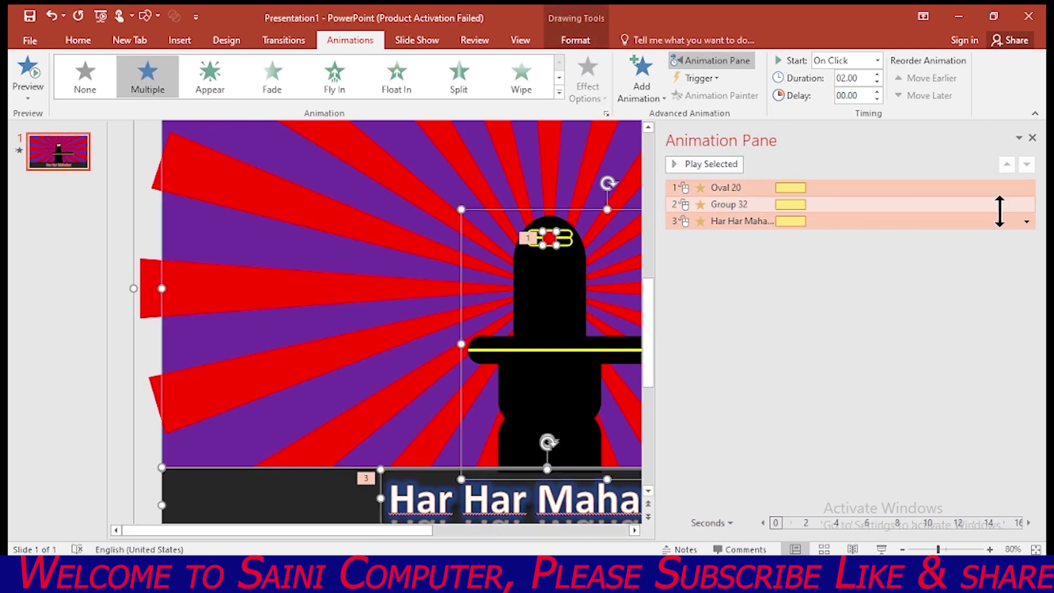
Set all three animations to start With Previous and repeat Until End of Slide.
click(1026, 221)
click(960, 309)
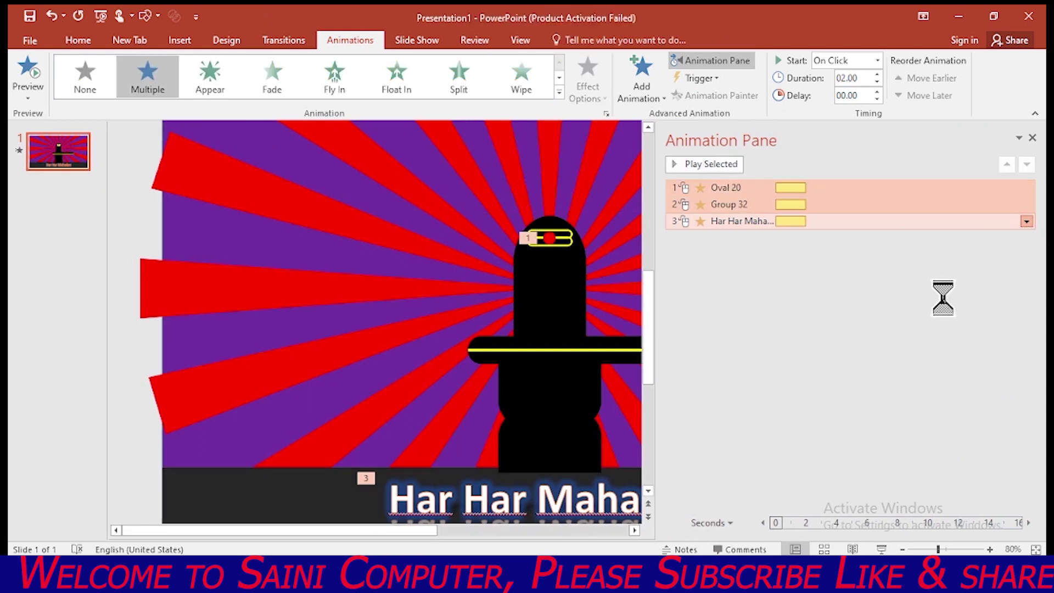
click(546, 201)
click(528, 228)
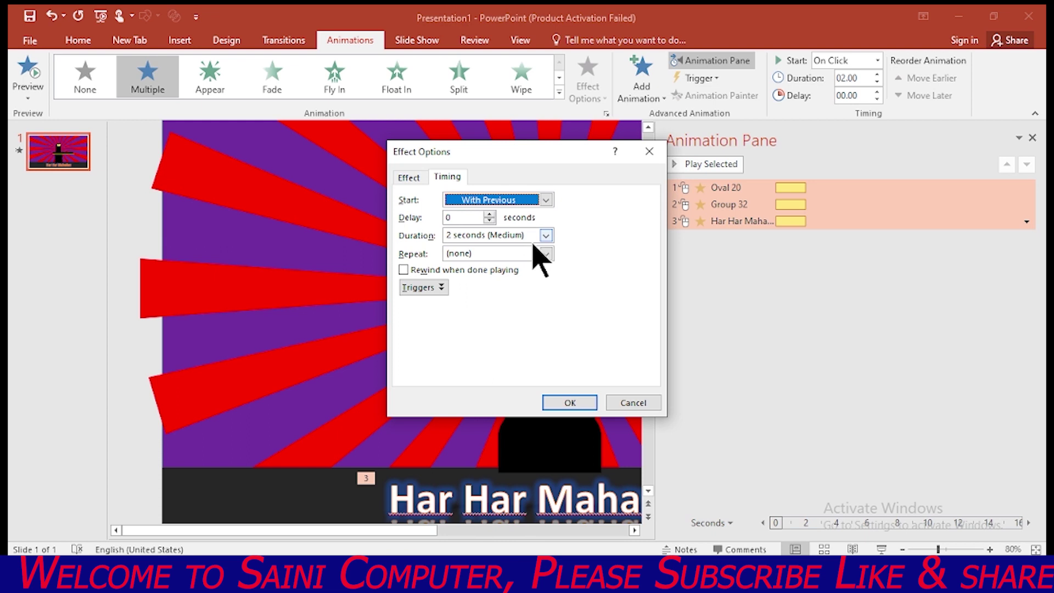
click(546, 254)
click(521, 343)
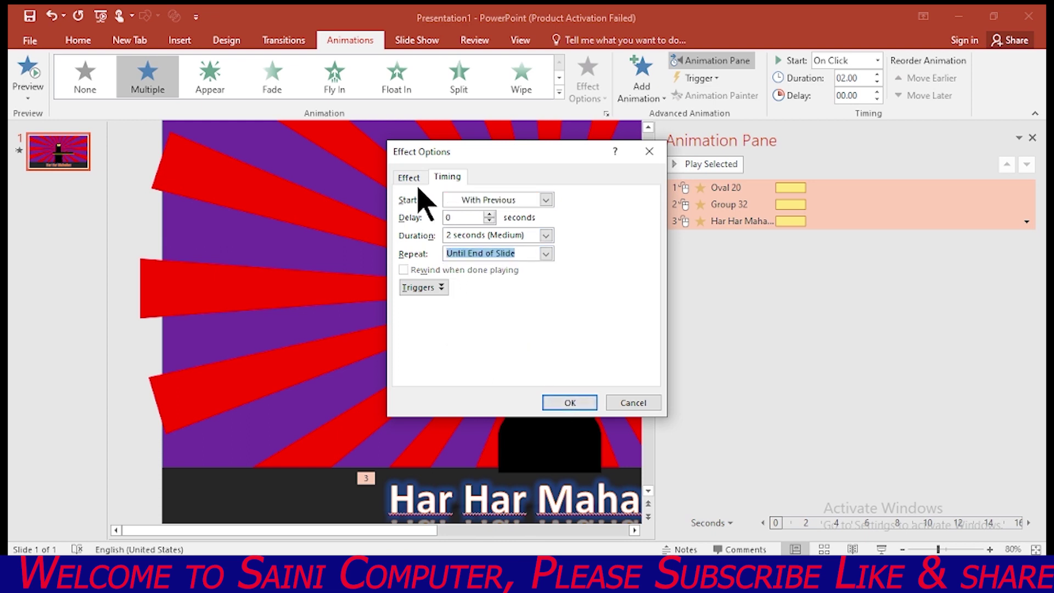
click(416, 183)
click(569, 404)
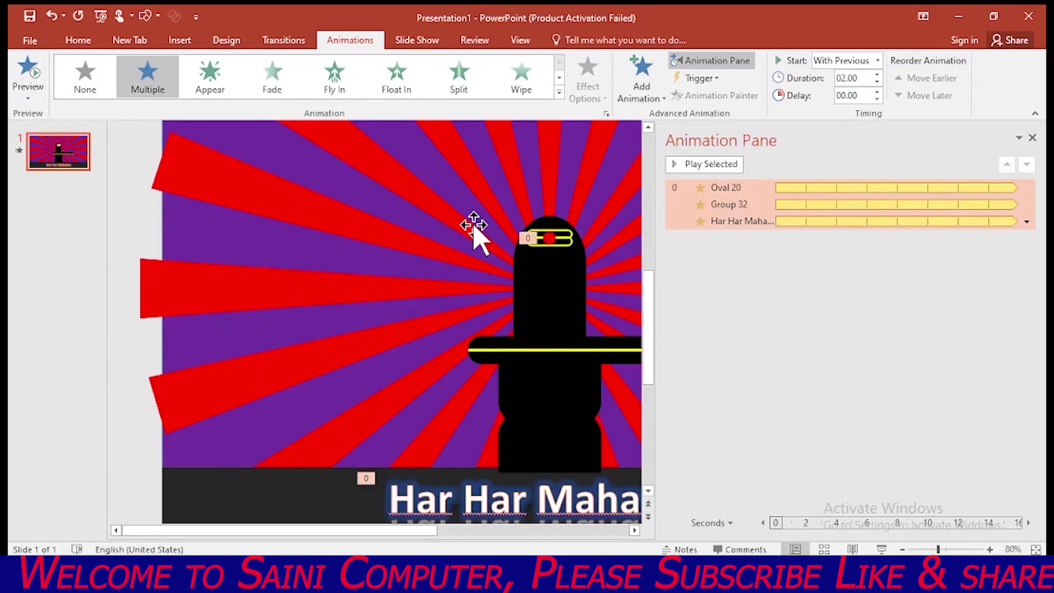
Review and confirm the Spin effect settings for the Group 32 rays.
click(473, 225)
click(1027, 204)
click(922, 259)
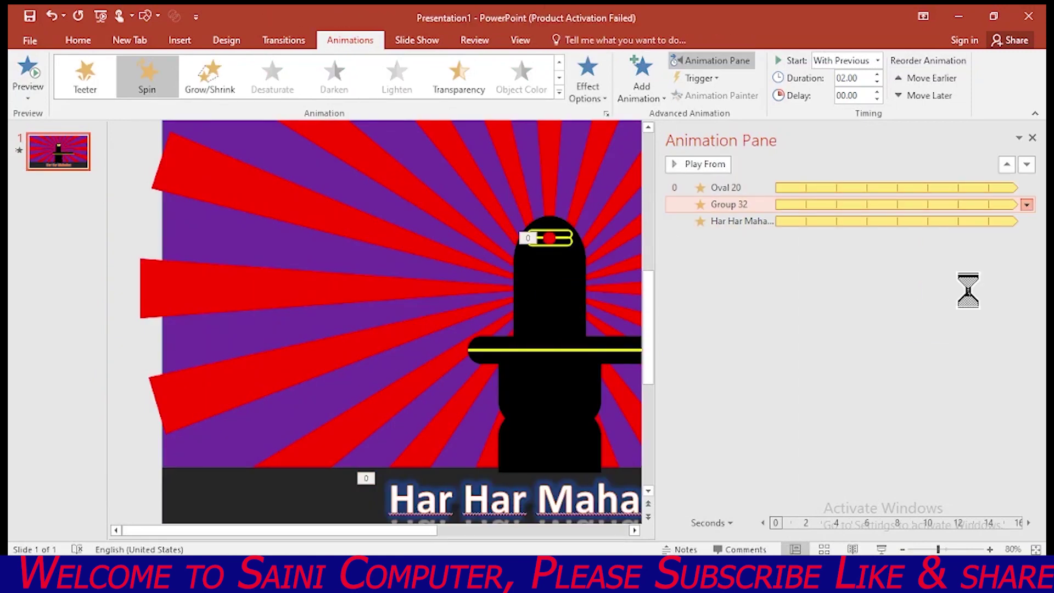
click(410, 168)
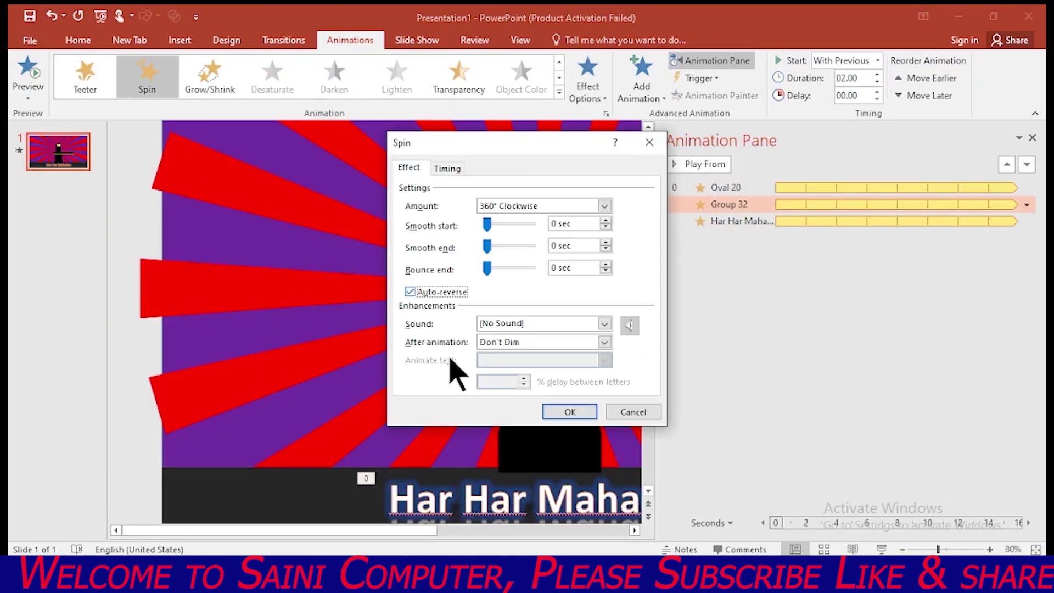
click(569, 412)
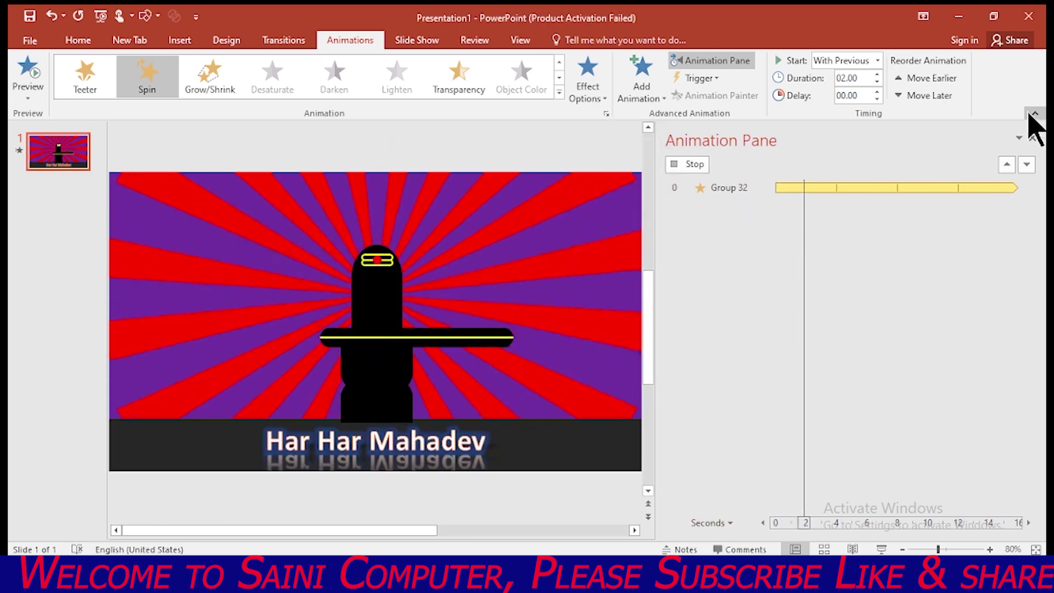
click(1031, 138)
Start the slide show from the beginning with F5.
key(F5)
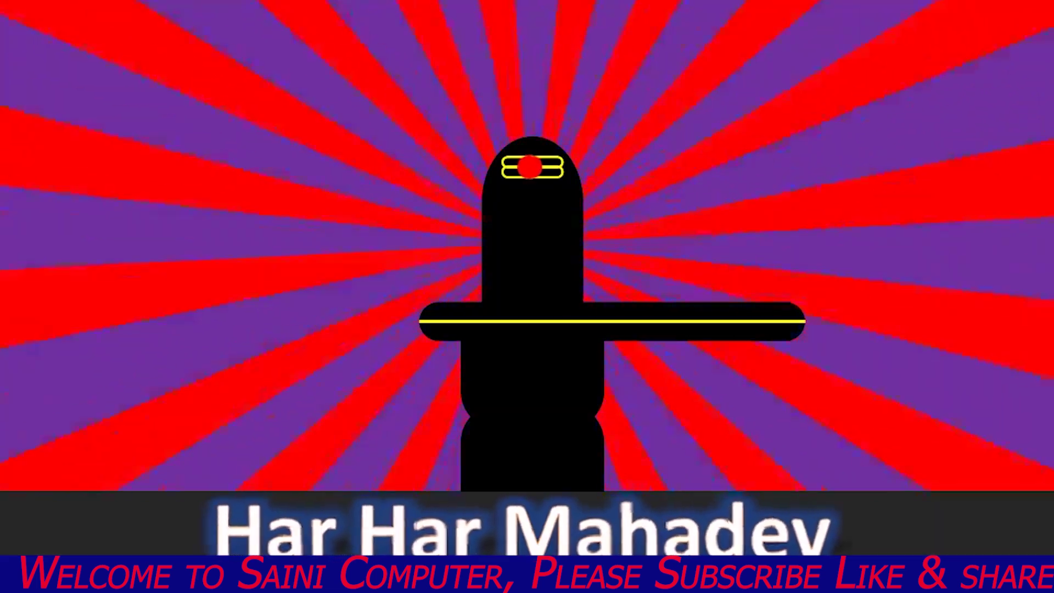